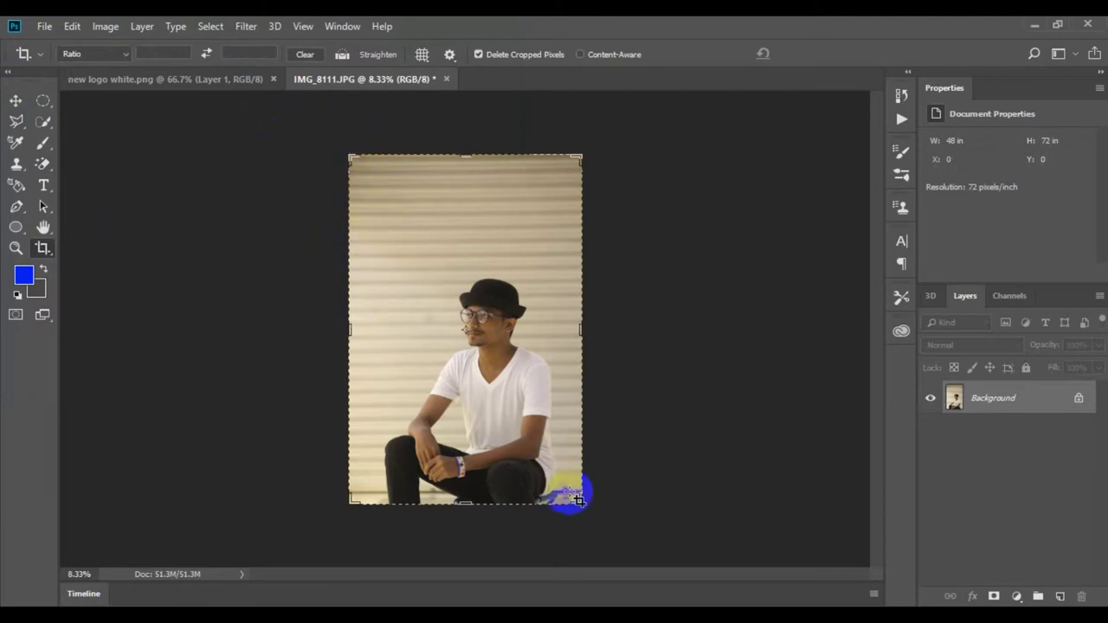
Trim the bottom of IMG_8111.JPG in two crop passes, leaving a 48 × 66.667 in canvas
left_click_drag(574, 500, 578, 497)
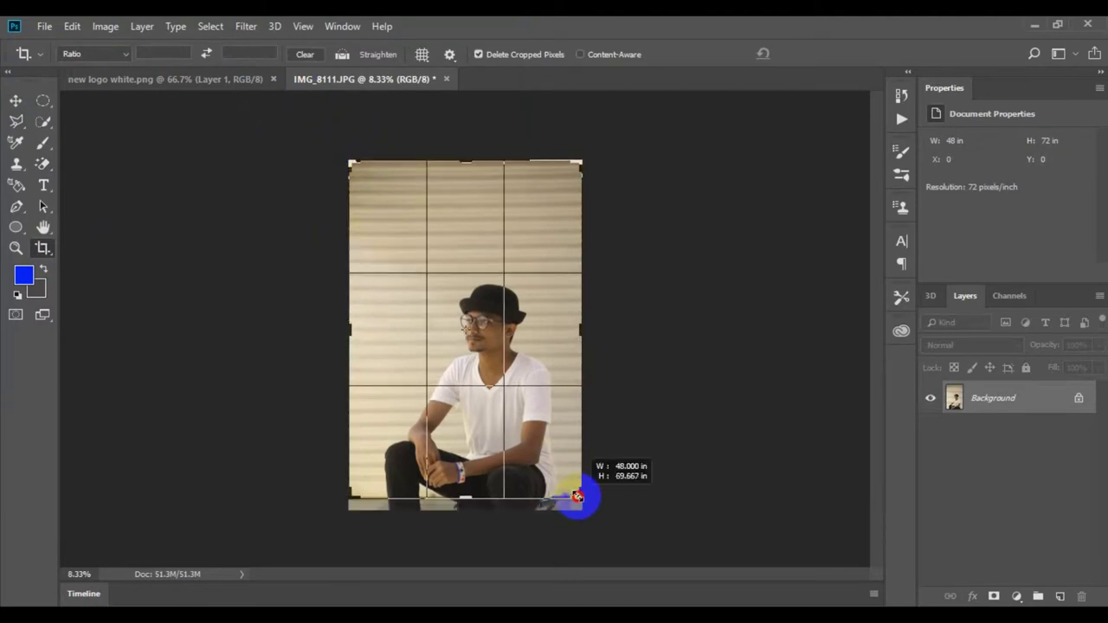
double_click(541, 442)
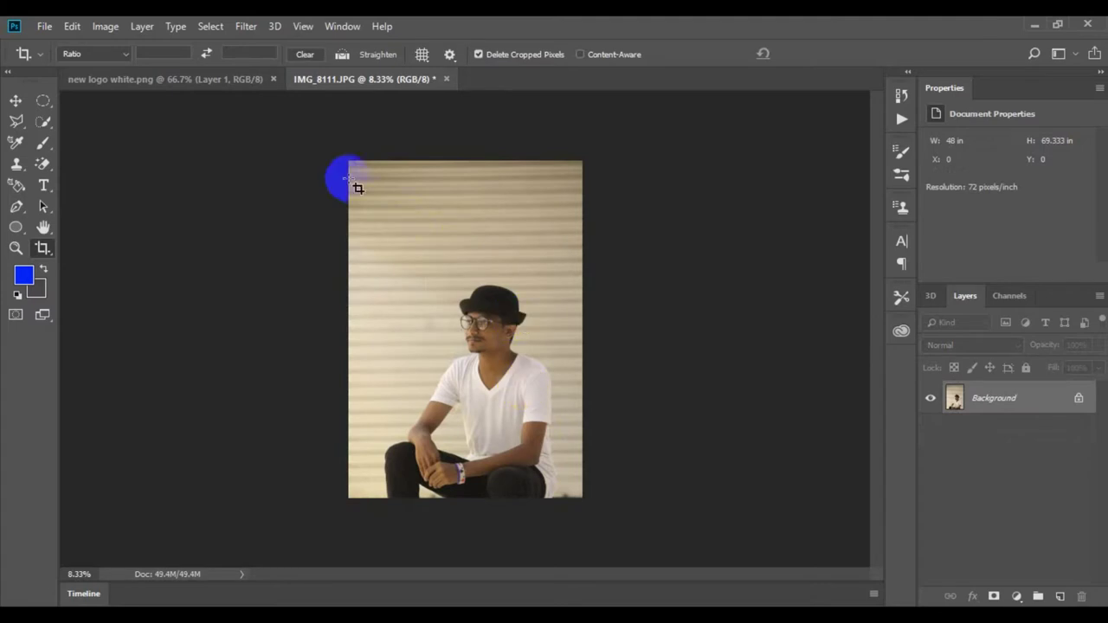
mouse_move(350, 174)
left_mouse_down()
mouse_move(740, 441)
mouse_move(817, 594)
left_mouse_up()
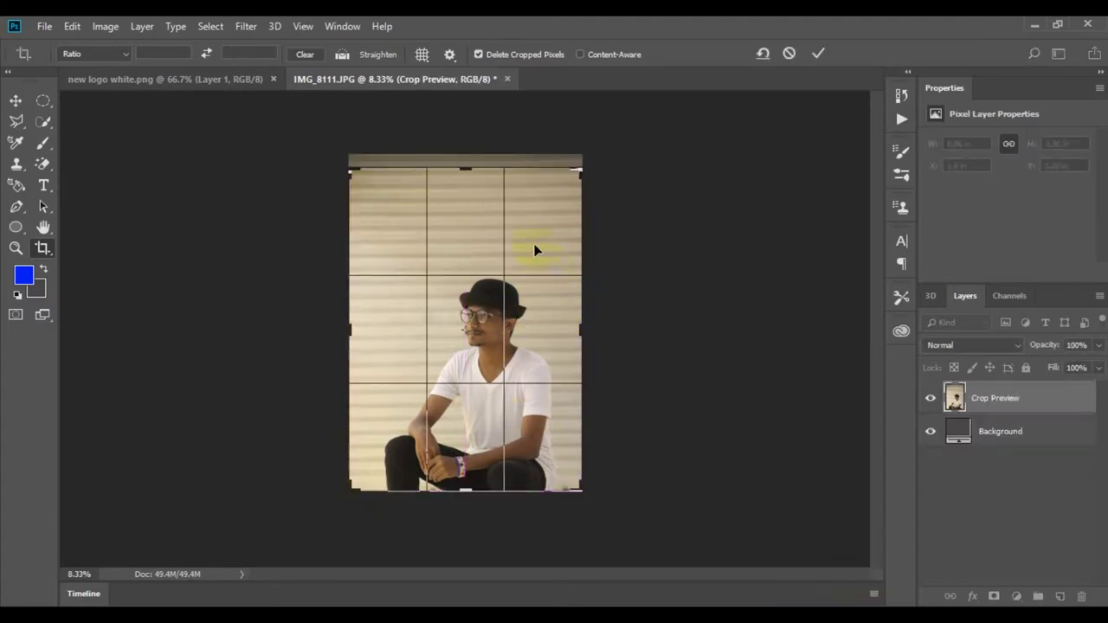
double_click(544, 254)
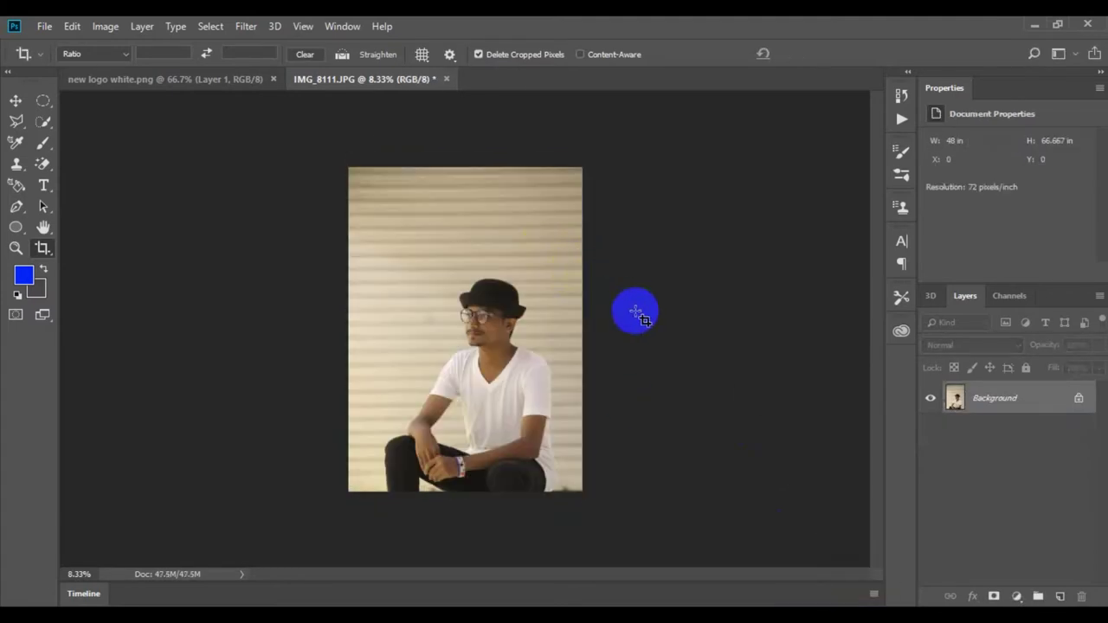
Duplicate the Background layer and apply Imagenomic Noiseware noise reduction to the Background copy
left_click(1017, 412)
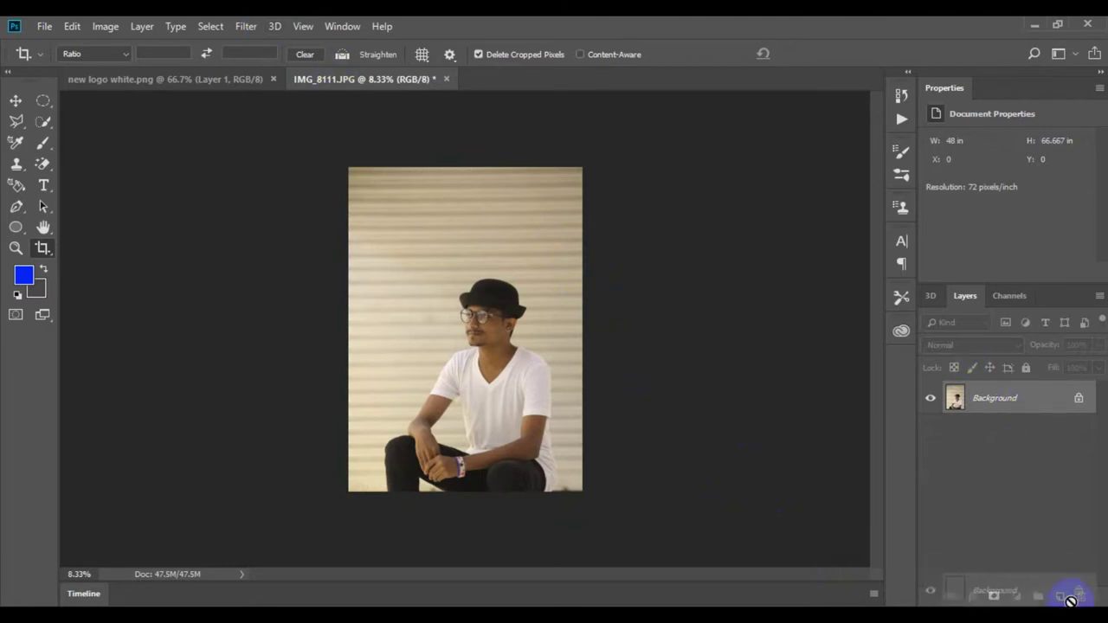
left_click_drag(1016, 412, 1060, 597)
left_click(246, 26)
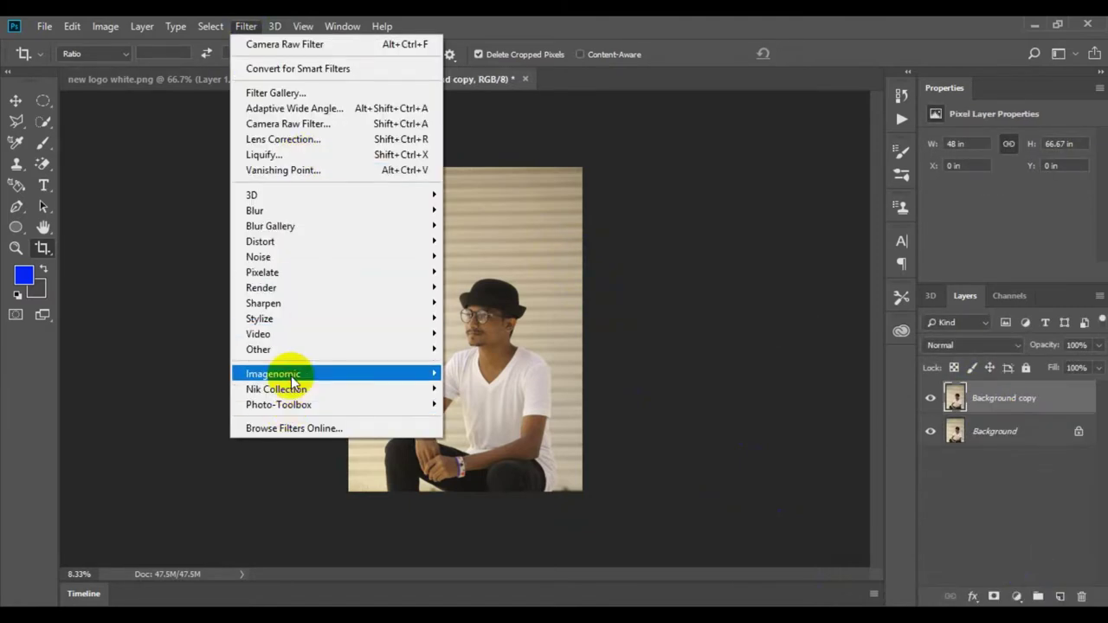
left_click(495, 375)
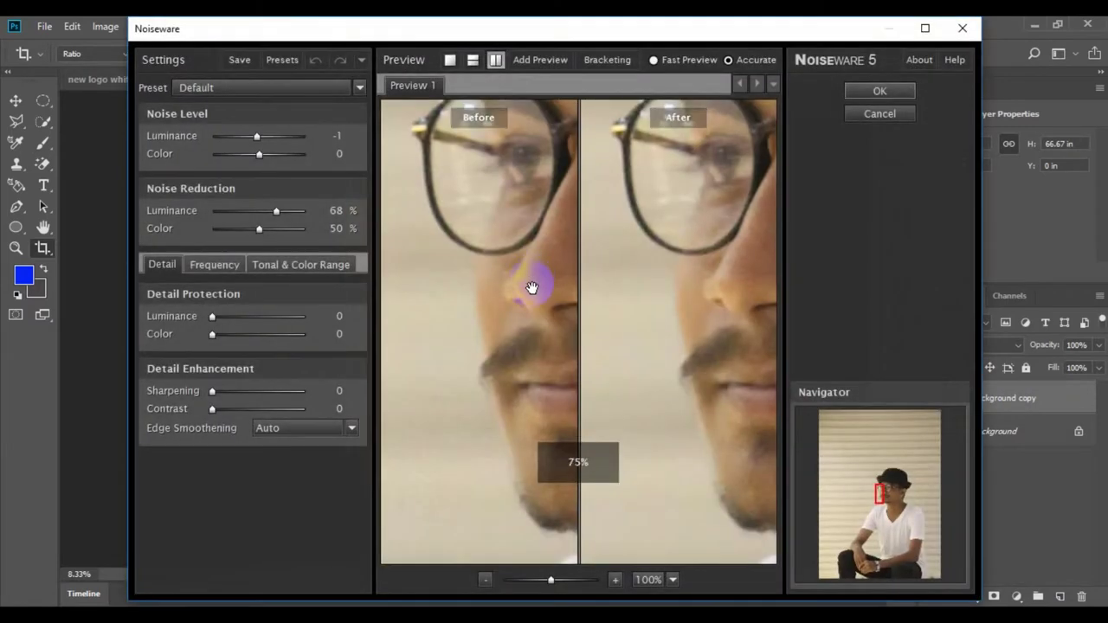
left_click_drag(531, 288, 465, 277)
left_click(876, 90)
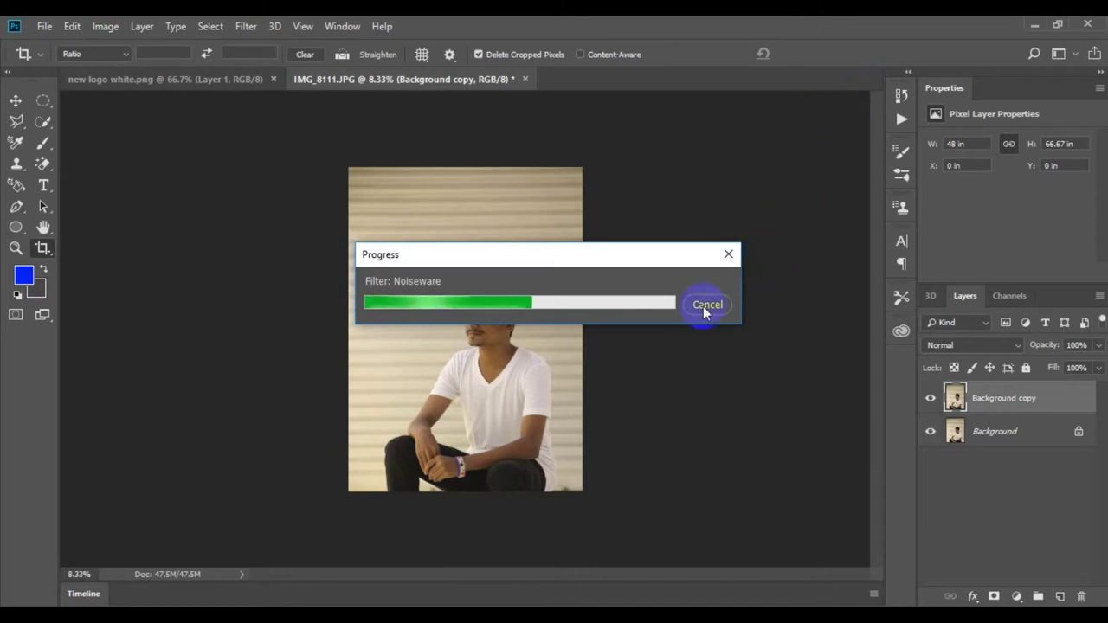
Apply SkinFiner to the Background copy with smoothing Amount 69 and Fine +30
left_click(246, 26)
mouse_move(279, 404)
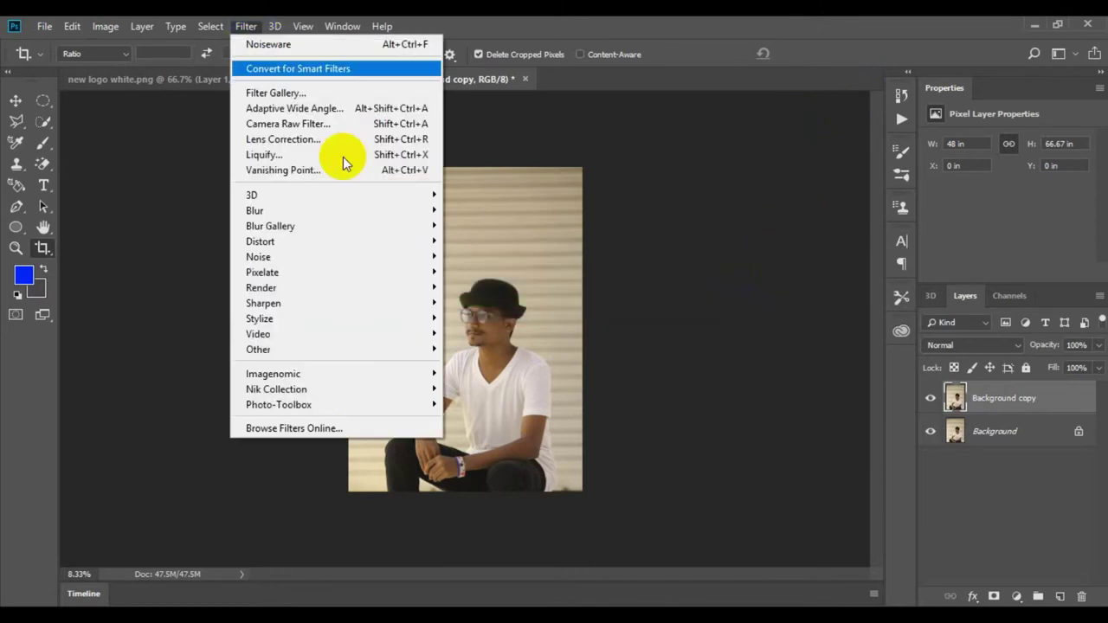
left_click(468, 404)
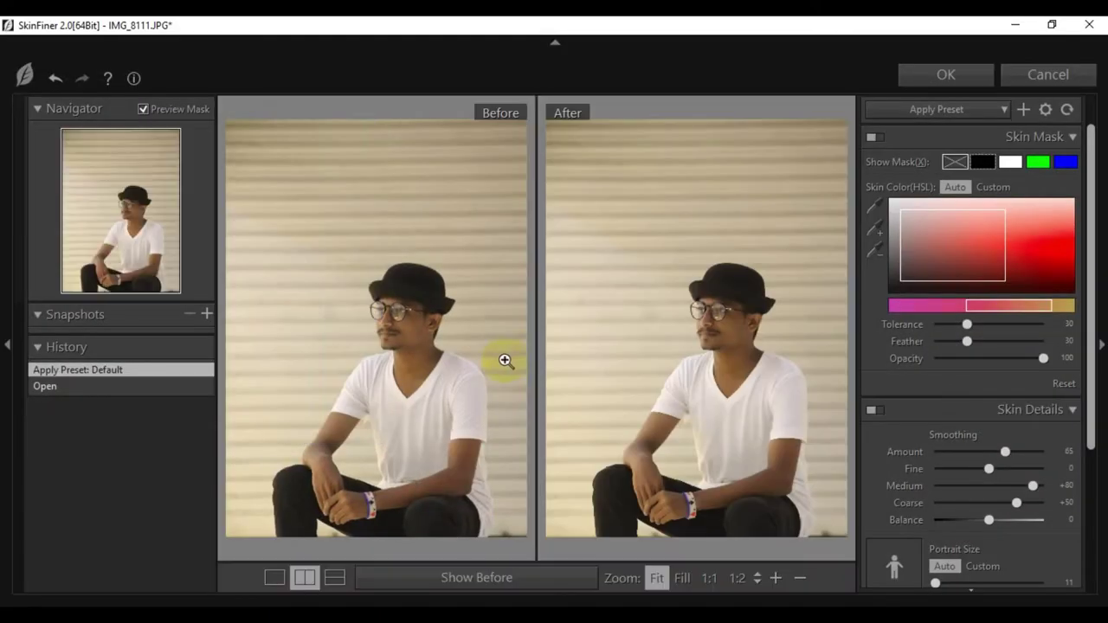
left_click(720, 343)
left_click_drag(607, 289, 761, 331)
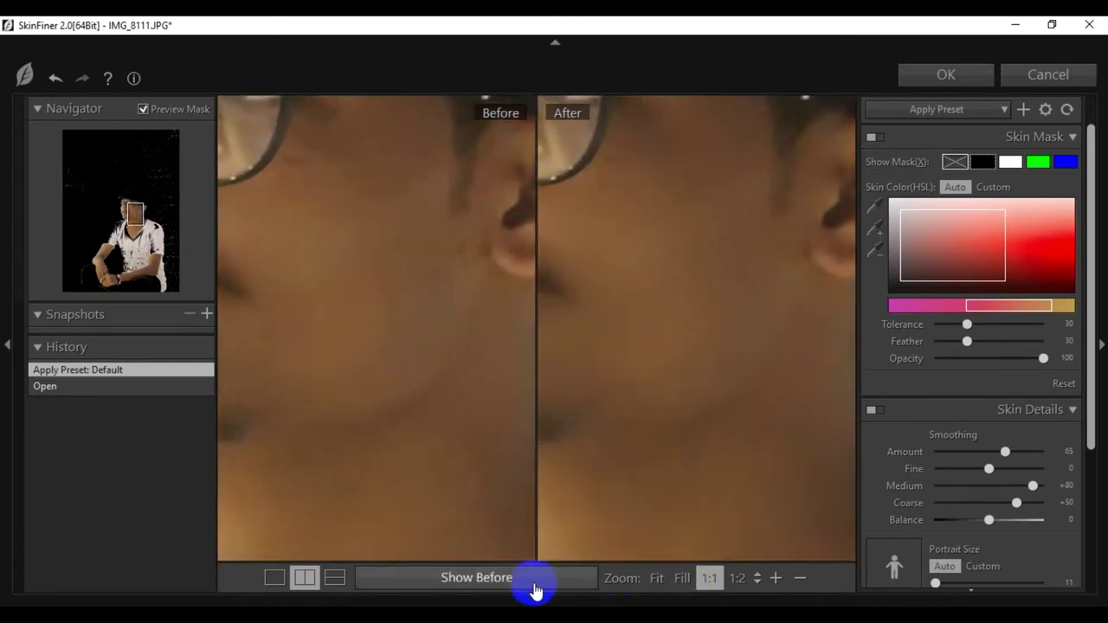
left_click(798, 578)
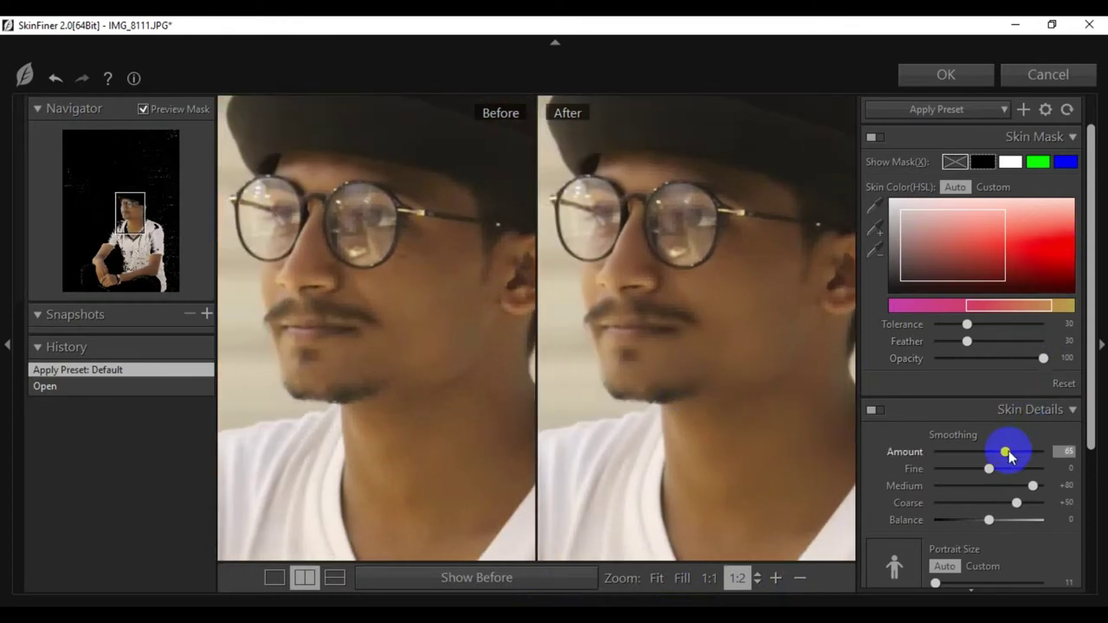
left_click_drag(1028, 452, 1017, 469)
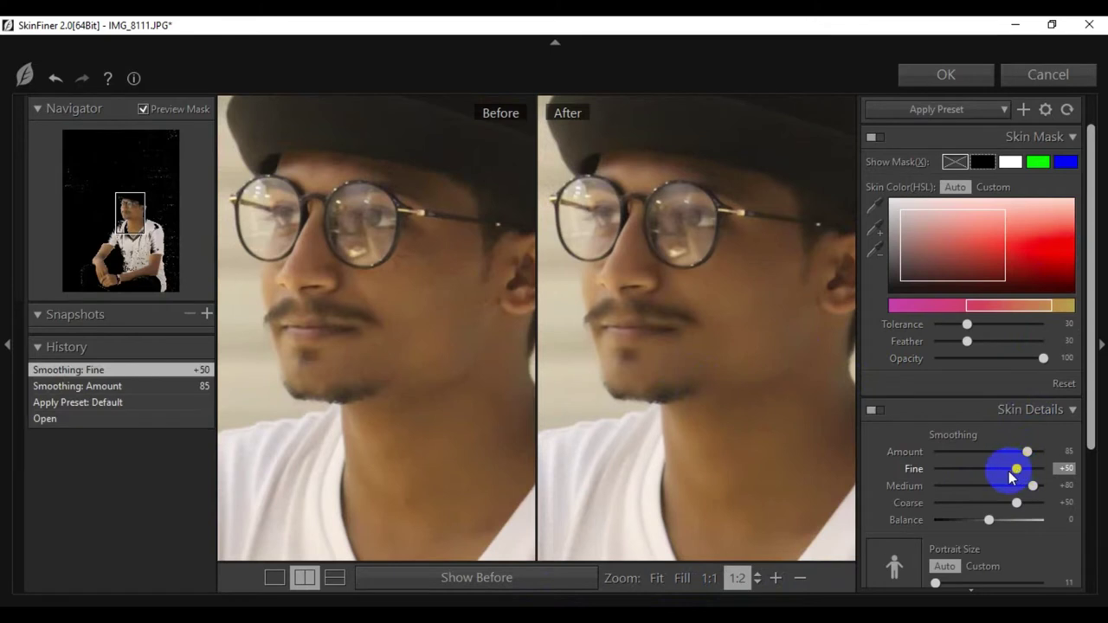
mouse_move(995, 470)
left_mouse_down()
mouse_move(1020, 453)
mouse_move(1004, 469)
mouse_move(1007, 452)
left_mouse_up()
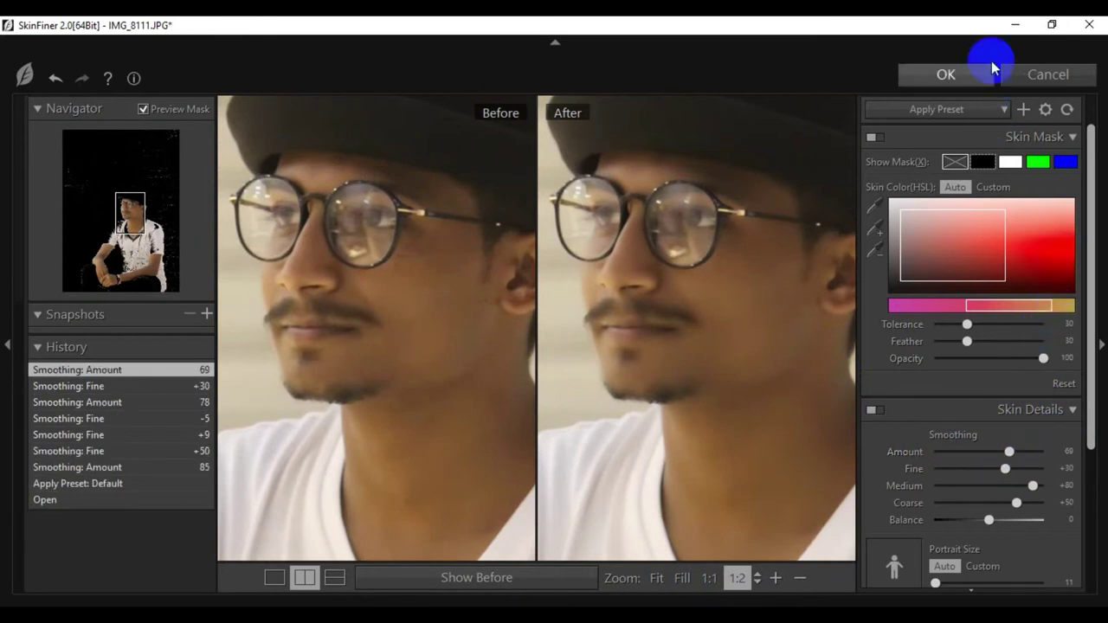
left_click(968, 73)
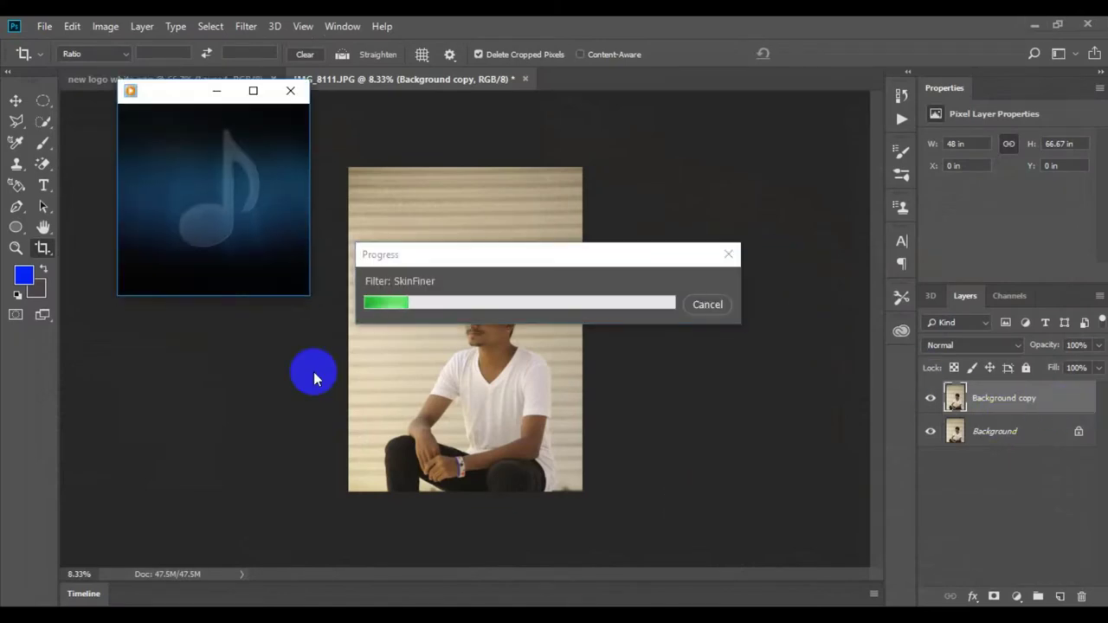
Minimize the pop-up media player covering the workspace
left_click(212, 274)
left_click(217, 92)
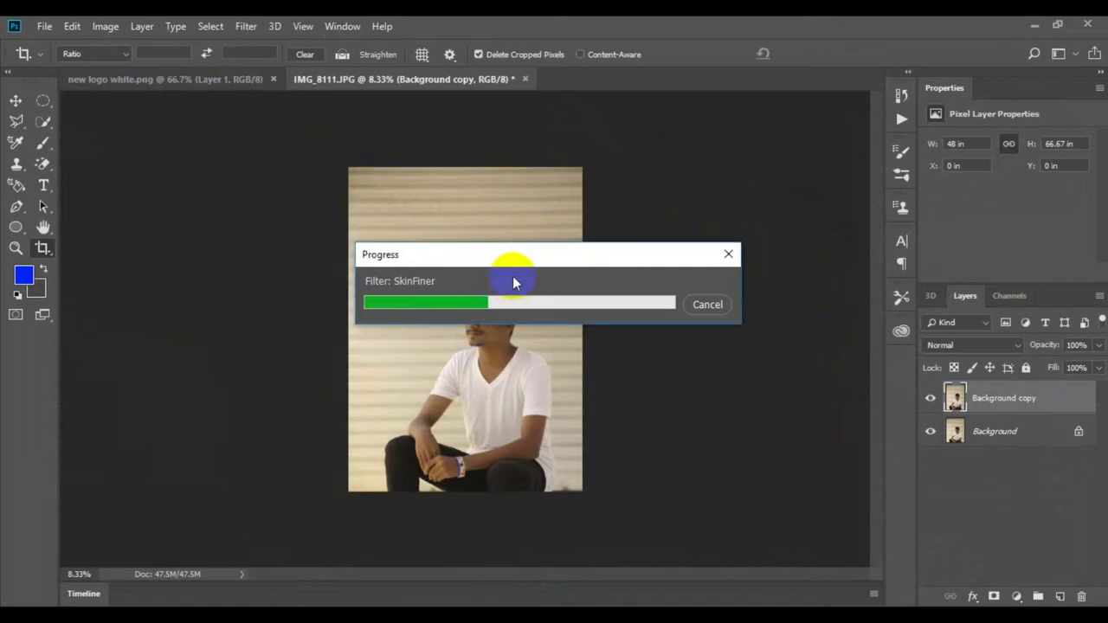
left_click(455, 303)
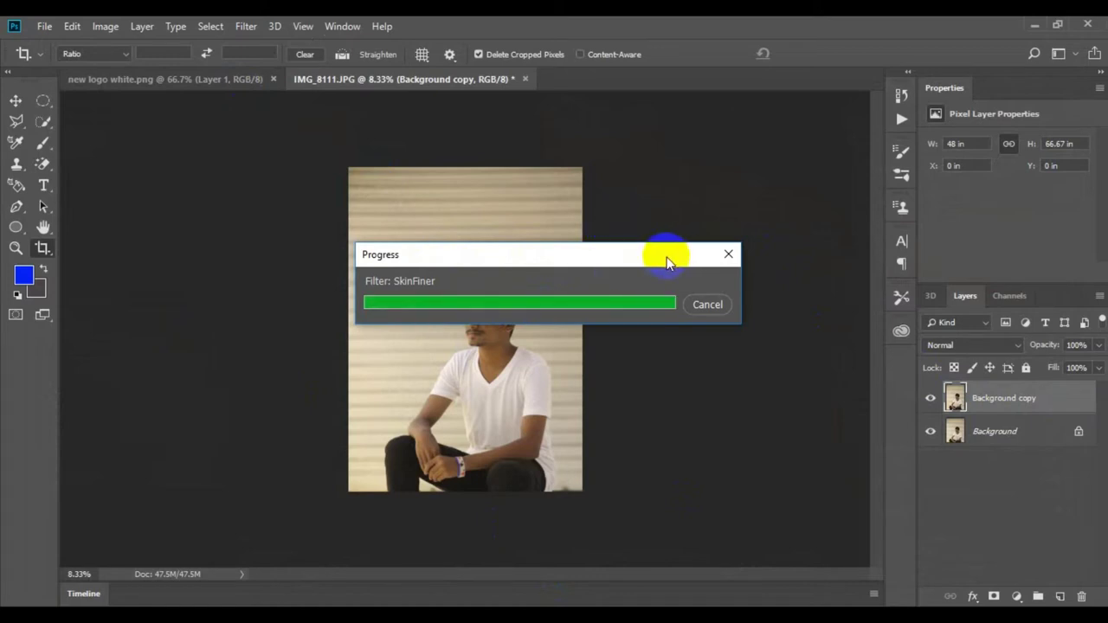
Flatten the image and duplicate Background as a Background copy
right_click(1002, 408)
left_click(872, 481)
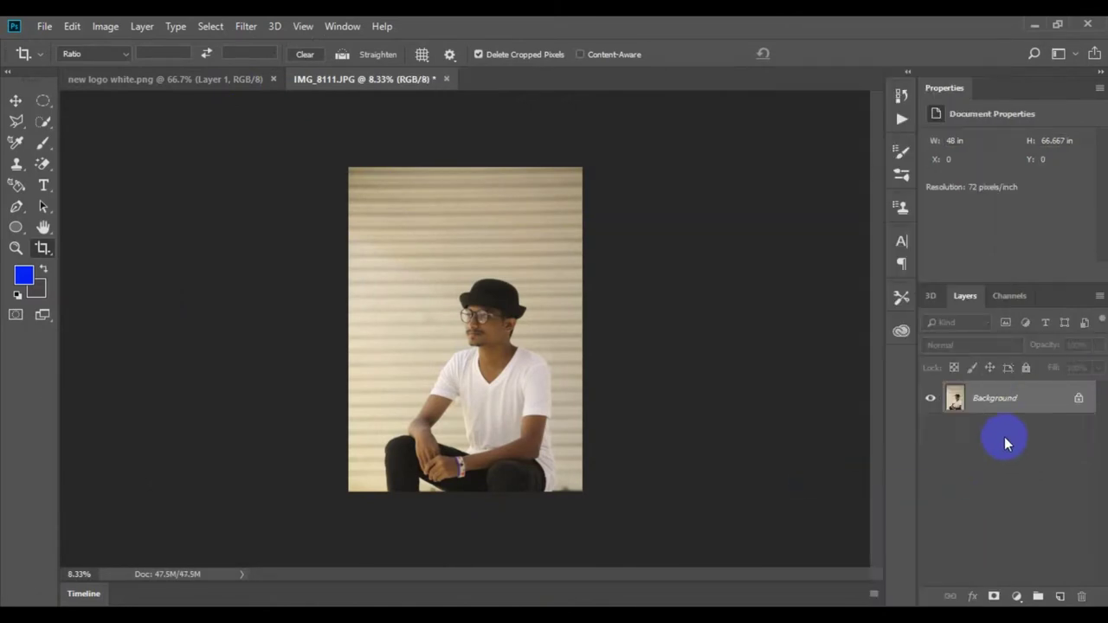
left_click_drag(1022, 406, 1060, 597)
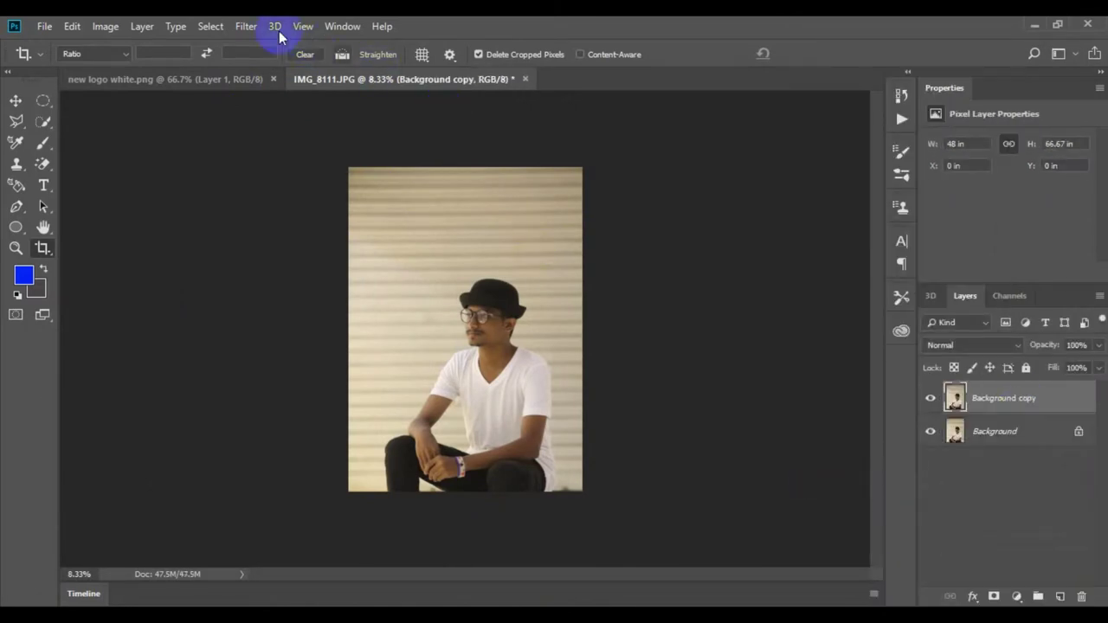
Apply Camera Raw to the copy: exposure +0.40, highlights -73, shadows +29, temperature -3
left_click(246, 26)
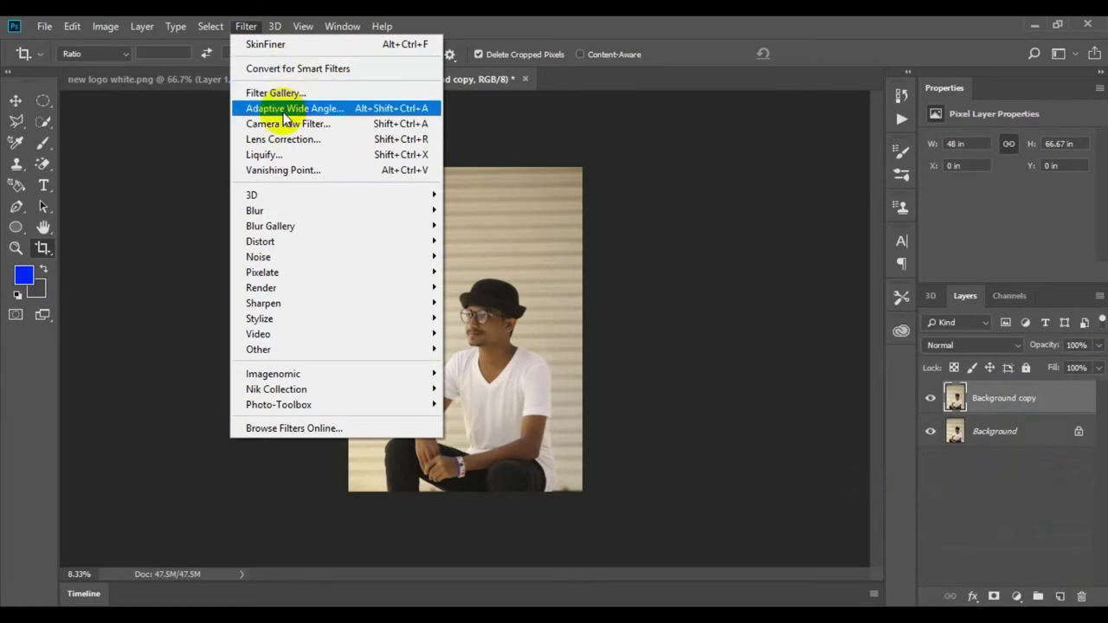
left_click(286, 125)
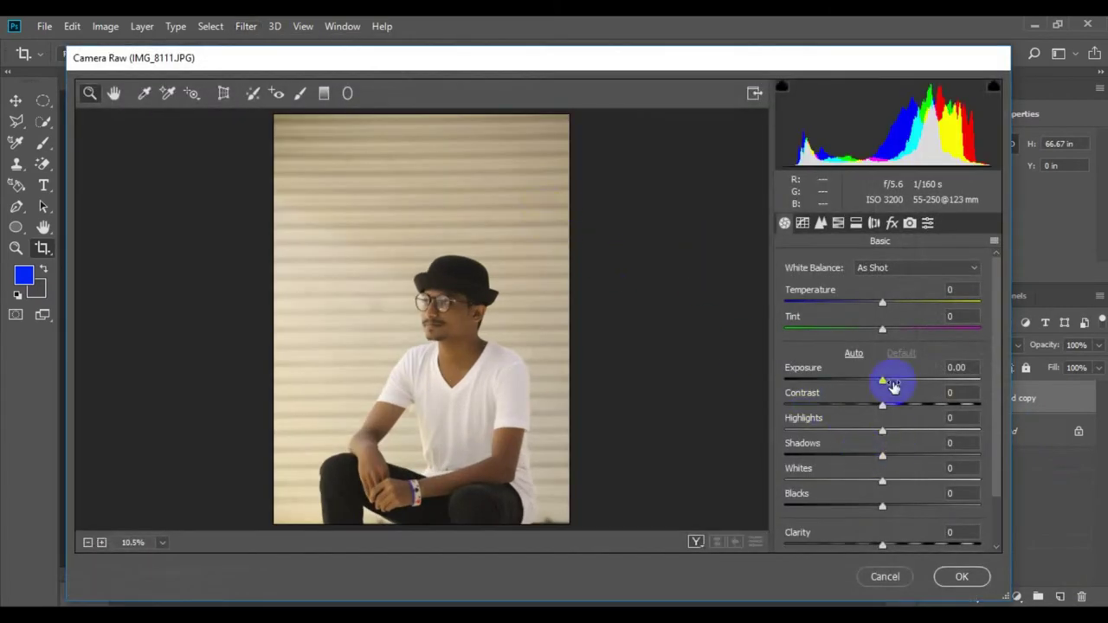
left_click_drag(884, 383, 901, 404)
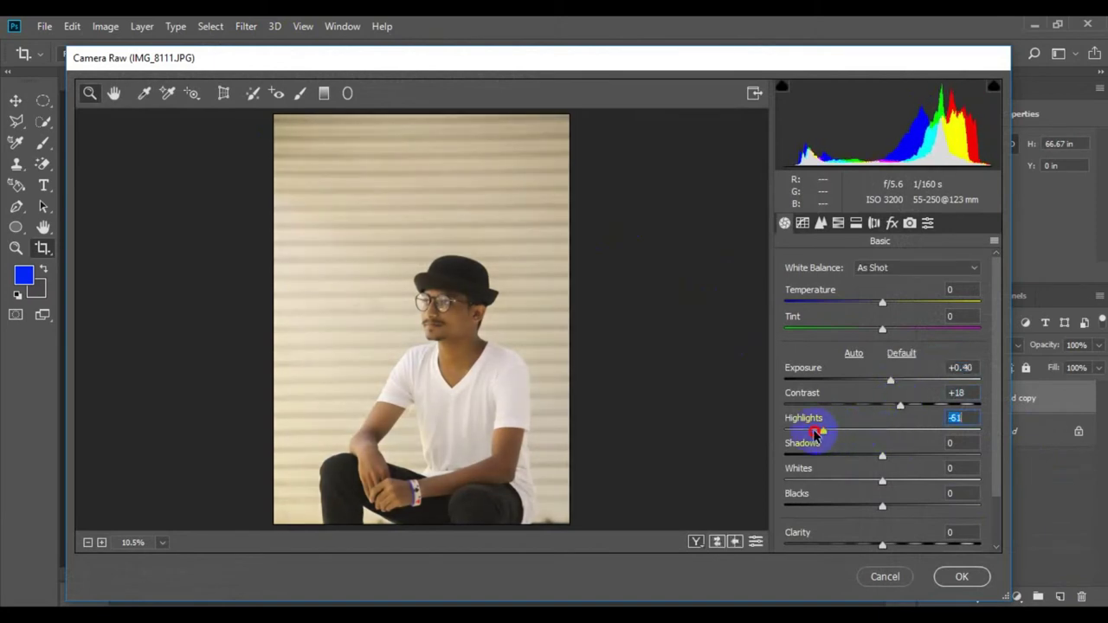
left_click_drag(858, 433, 811, 432)
left_click_drag(881, 458, 910, 455)
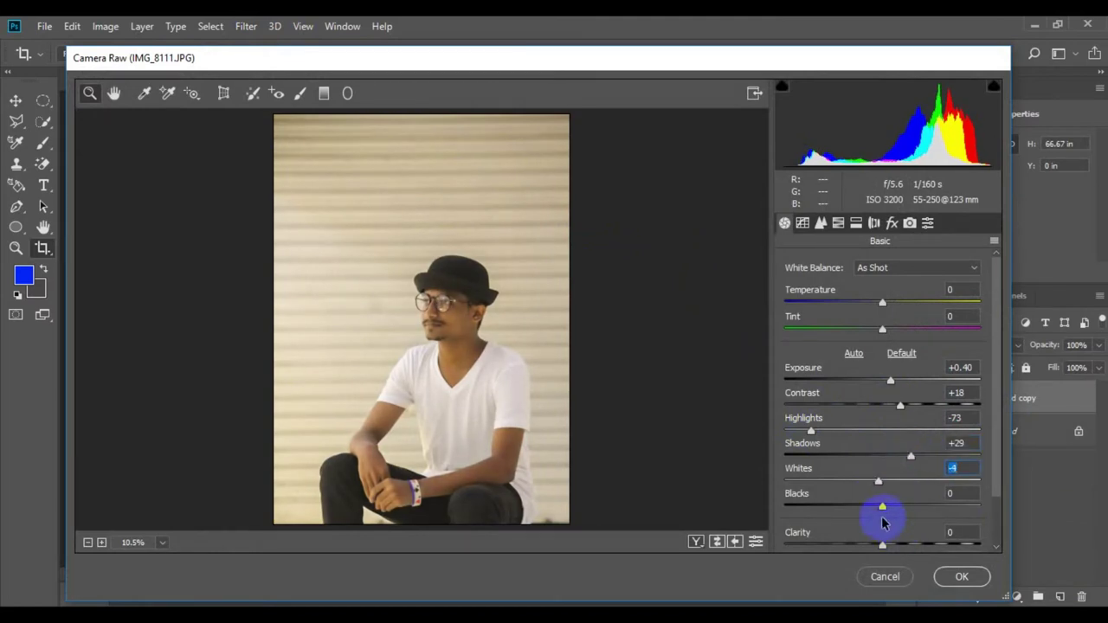
left_click_drag(882, 304, 880, 304)
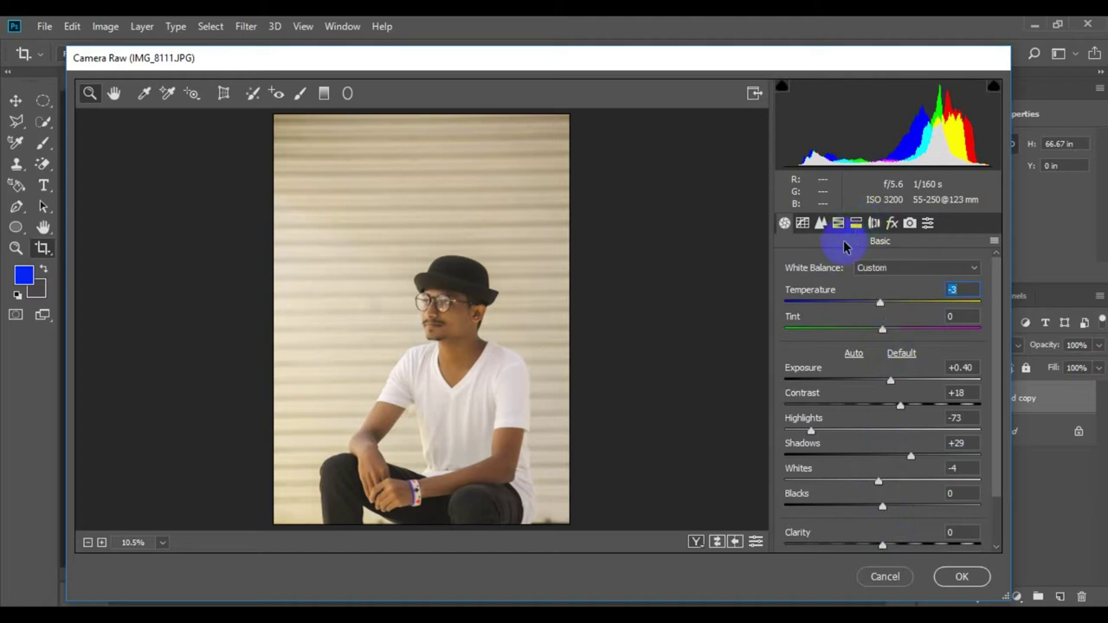
left_click(951, 576)
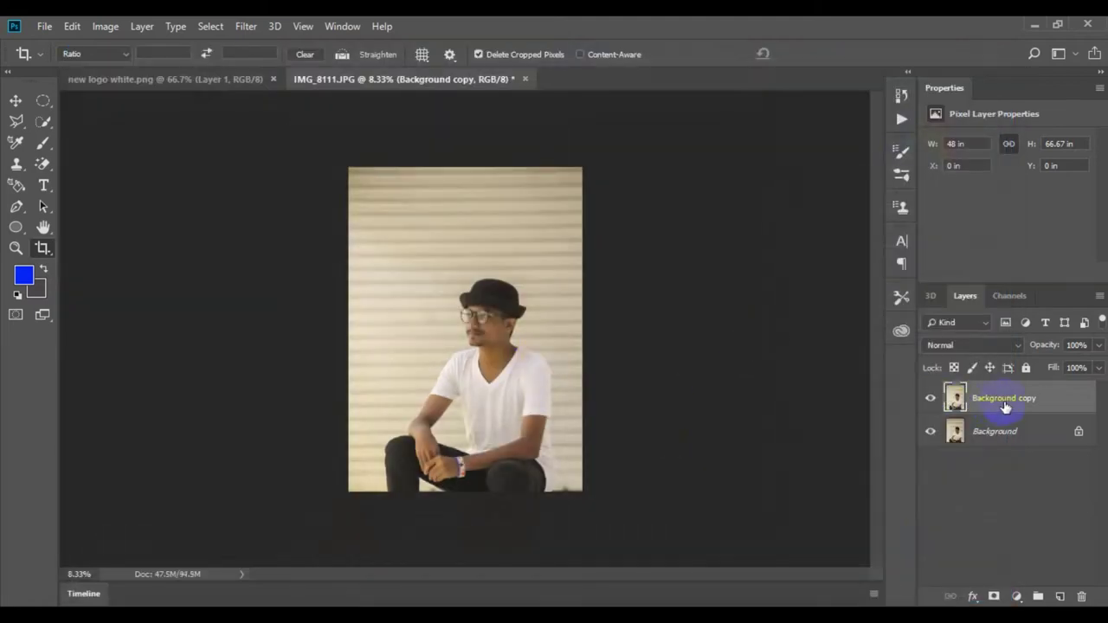
Compare with the copy hidden, then flatten again and make a fresh Background copy
left_click(931, 401)
left_click(931, 401)
left_click(931, 401)
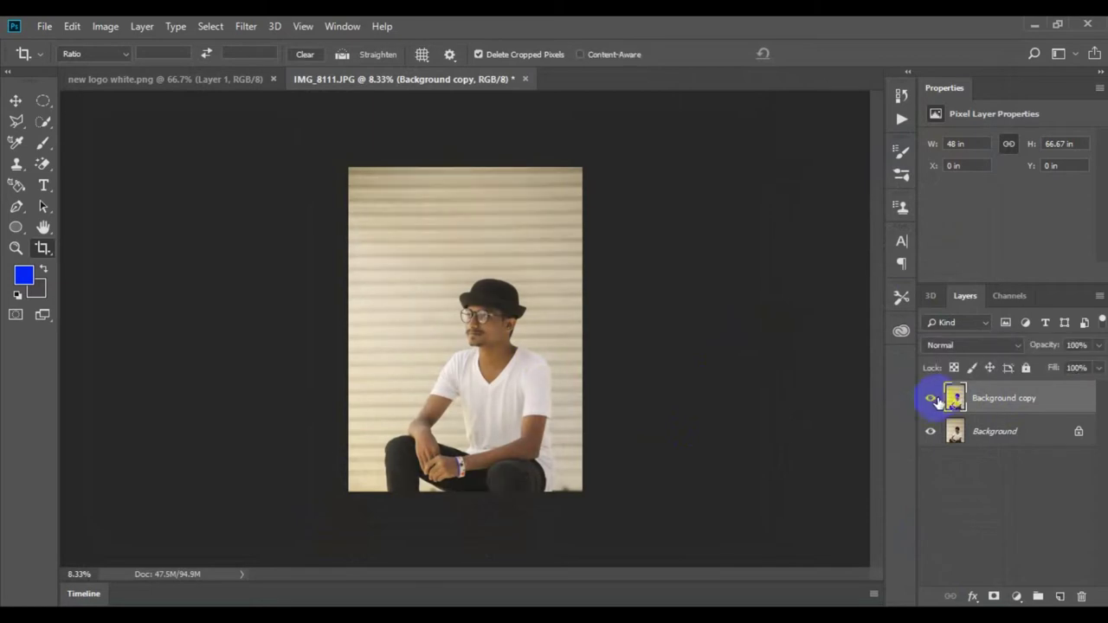
left_click(935, 401)
right_click(1043, 414)
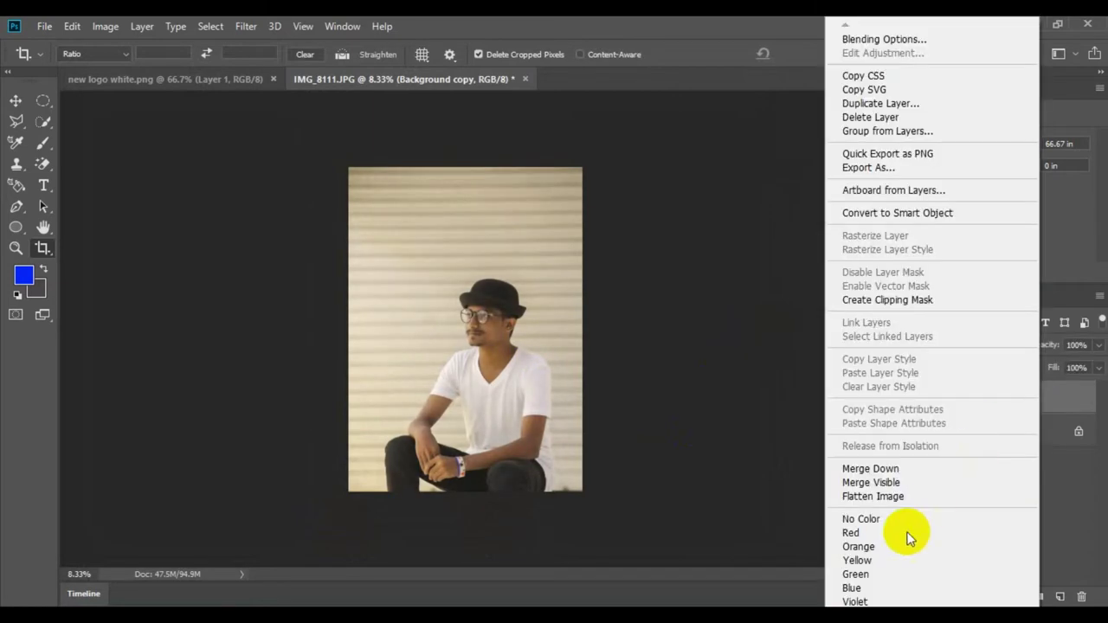
left_click(885, 488)
left_click_drag(1004, 403, 1060, 596)
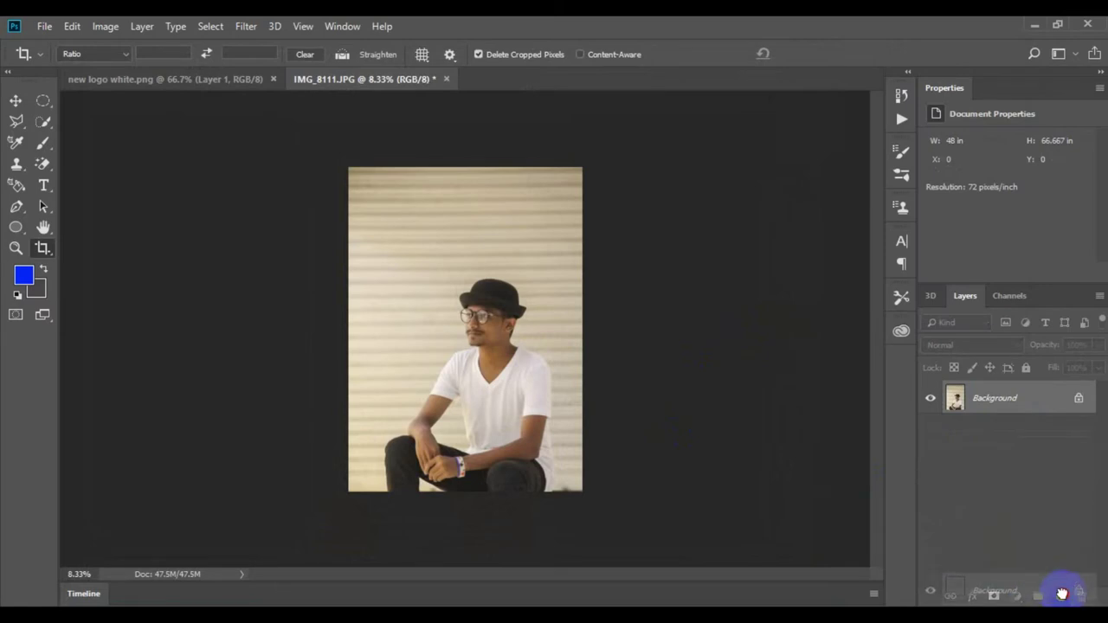
left_click(246, 26)
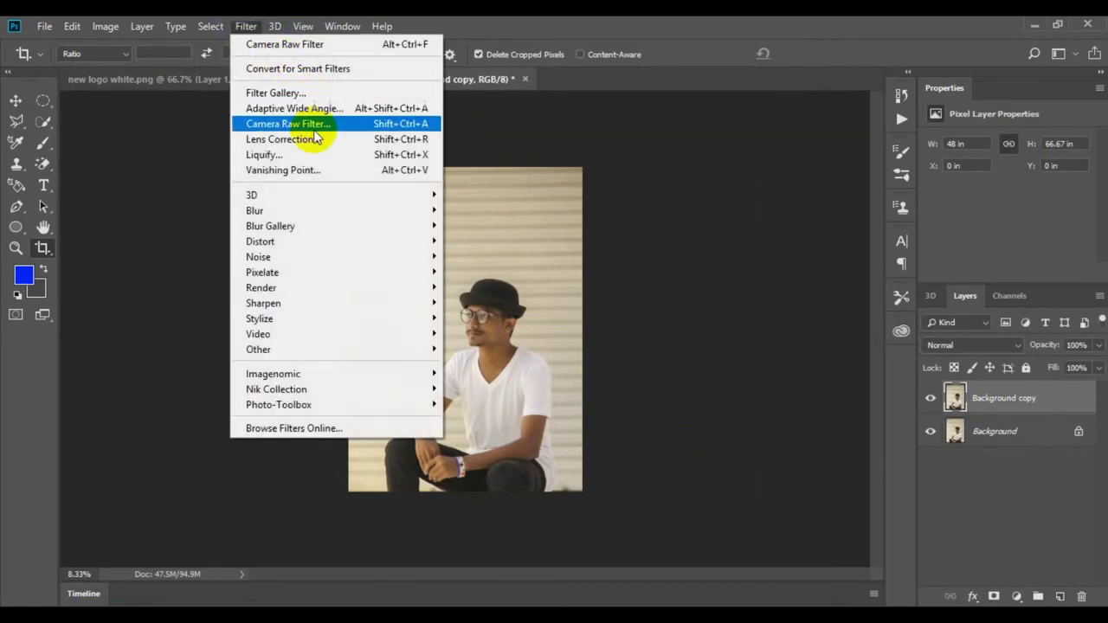
left_click(521, 24)
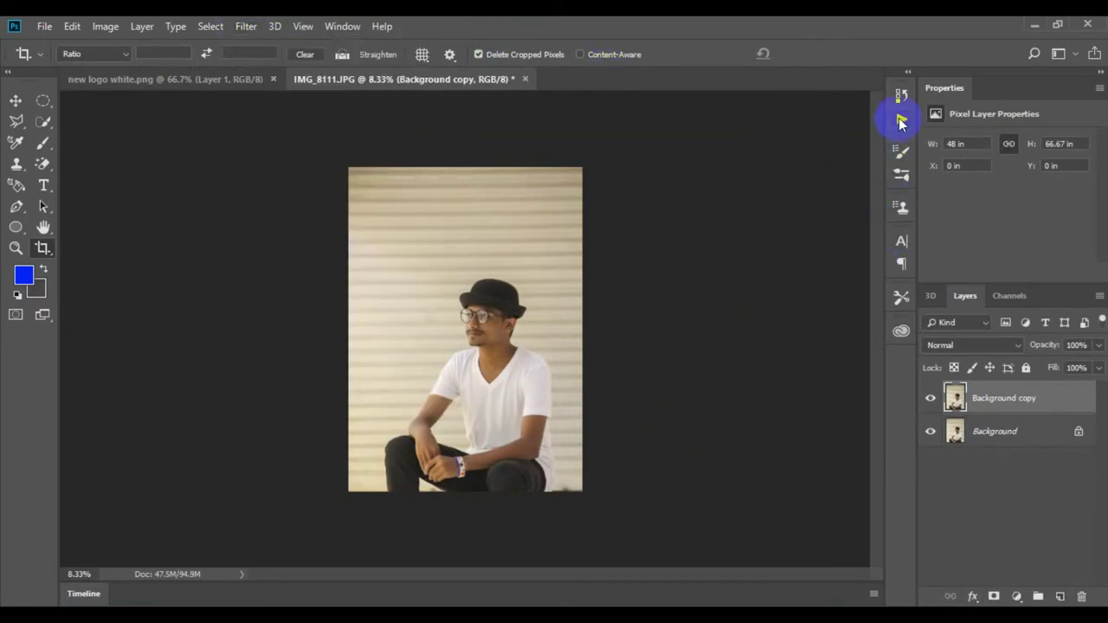
Select the Black & Burn action in the Actions panel and play it
left_click(900, 122)
scroll(754, 366, "down", 3)
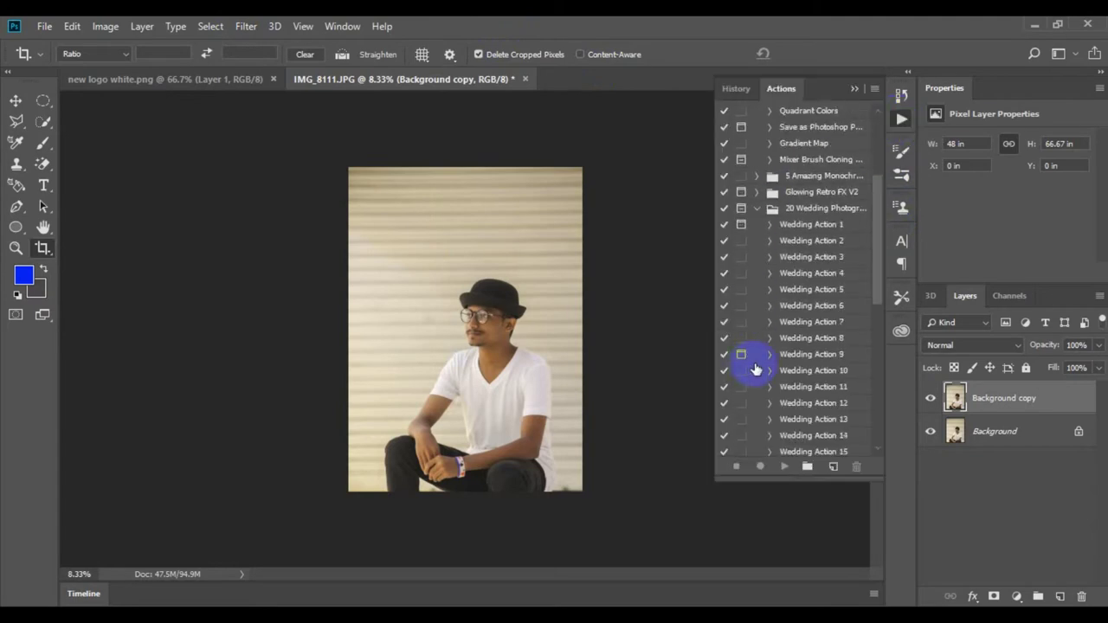
scroll(754, 366, "down", 3)
scroll(756, 368, "down", 3)
left_click(792, 448)
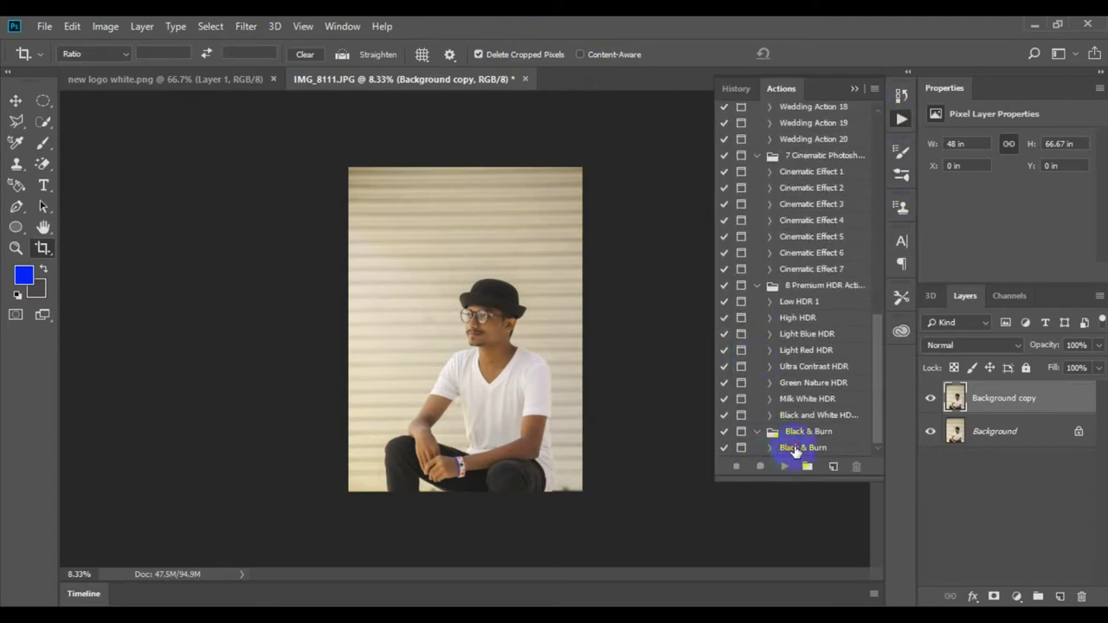
left_click(778, 470)
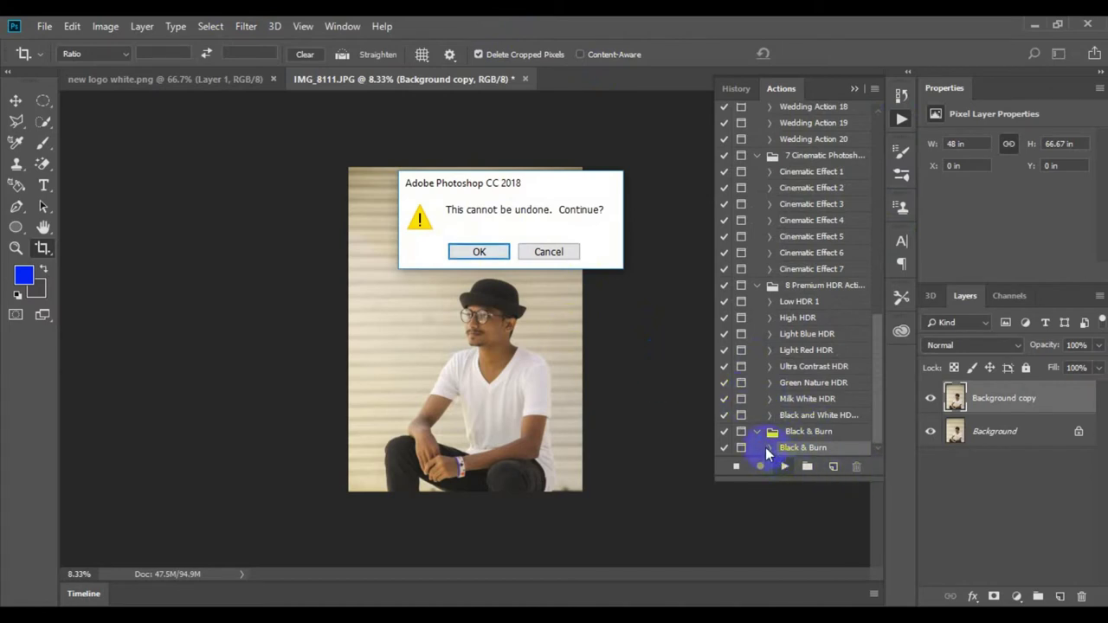
Confirm each Black & Burn dialog, accepting the Hue/Saturation 1 and Gradient Fill 1 settings
left_click(480, 252)
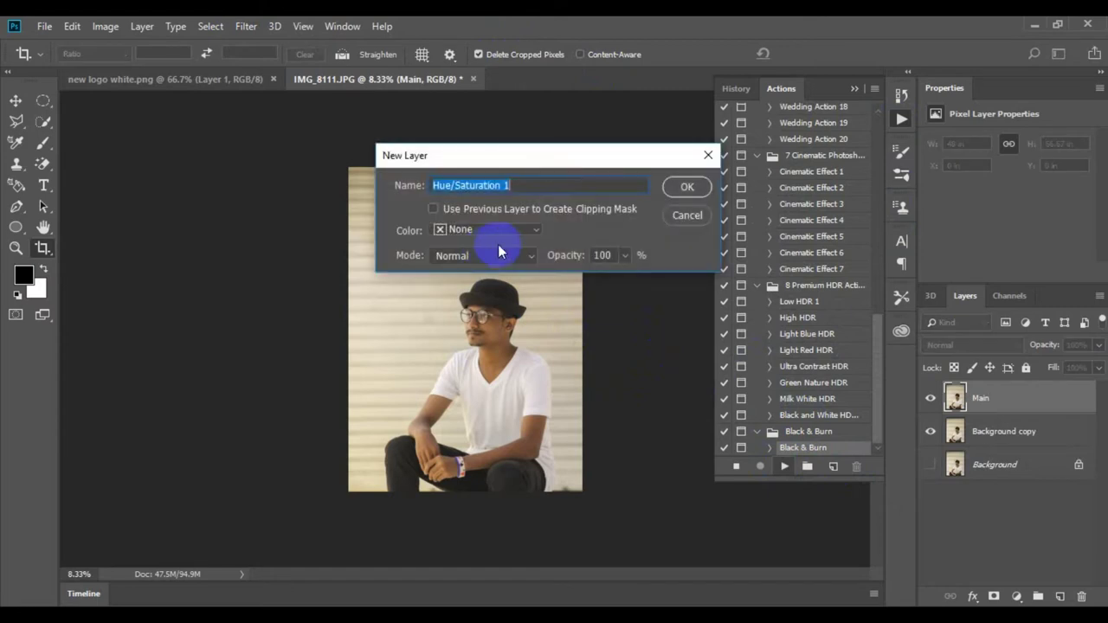
left_click(686, 188)
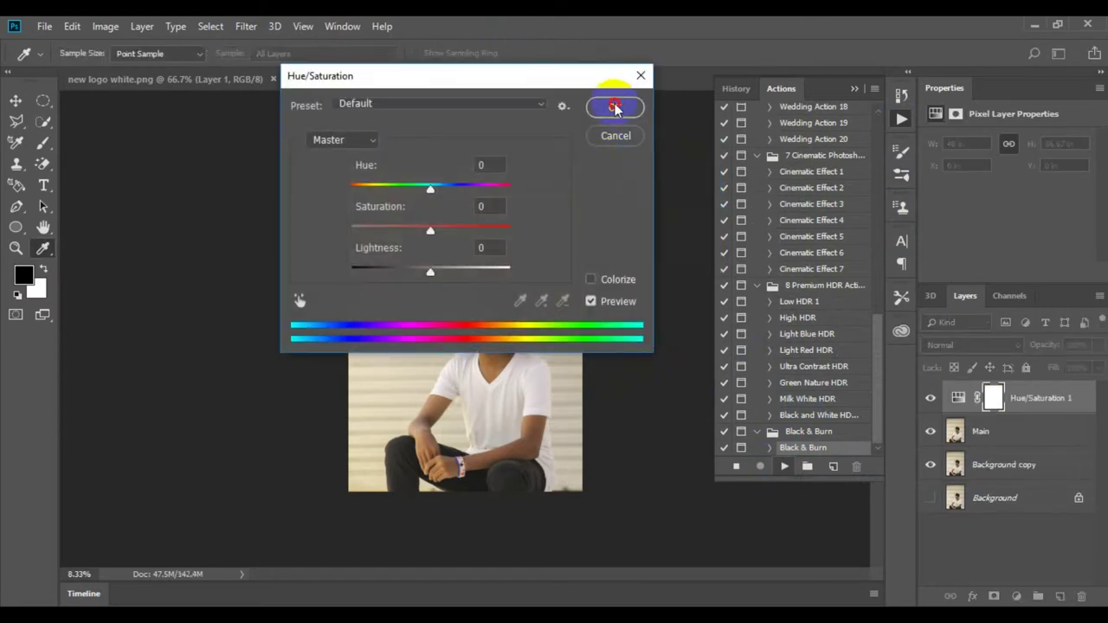
left_click(615, 107)
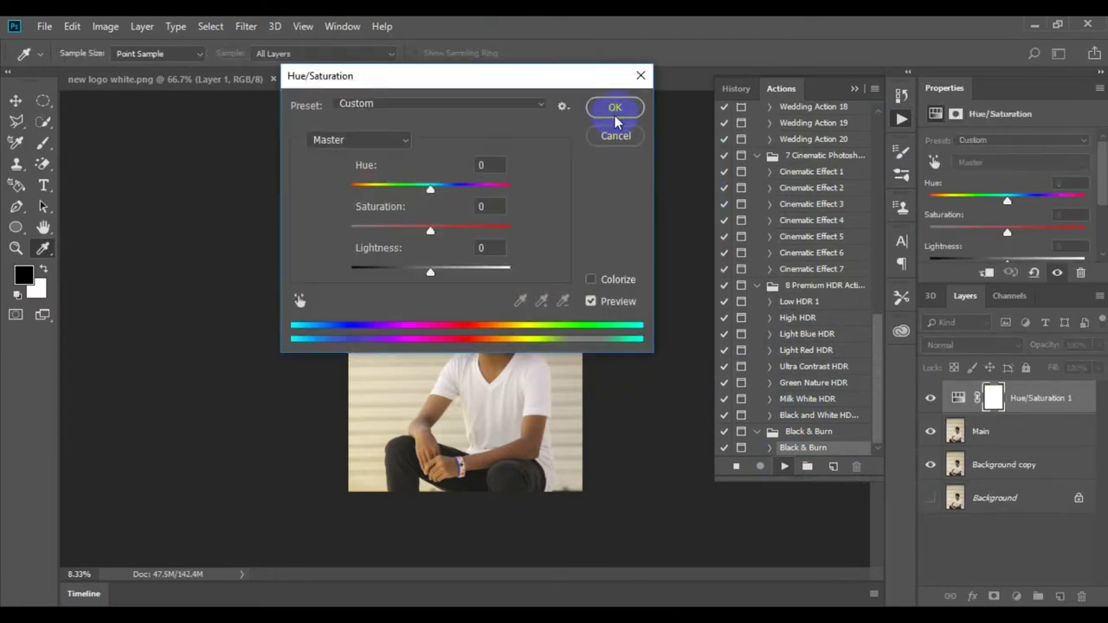
left_click(615, 113)
left_click(619, 114)
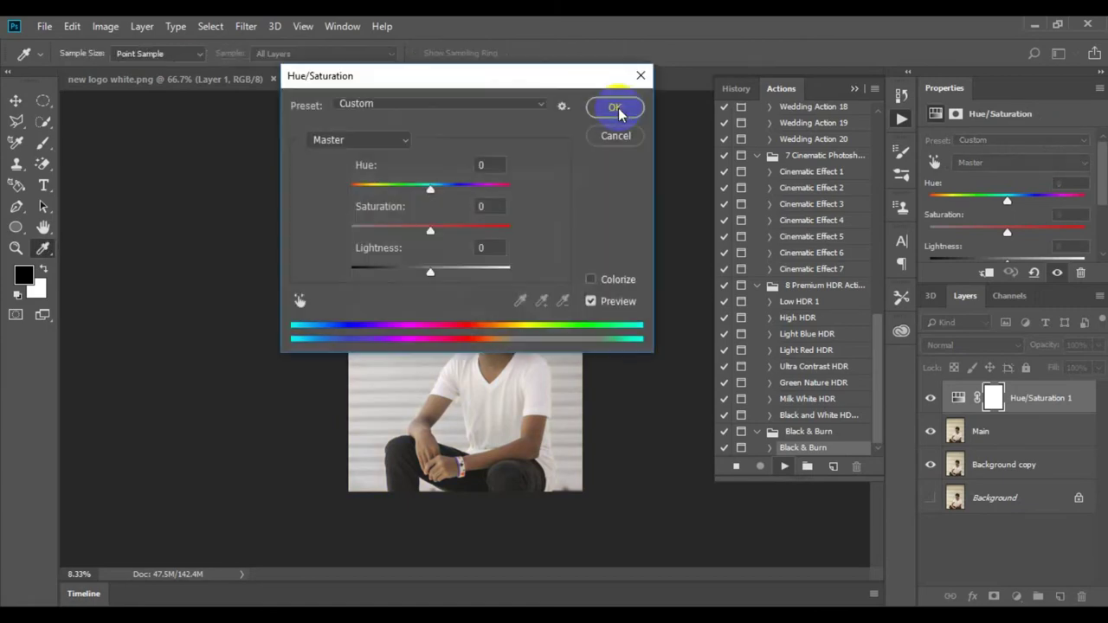
left_click(616, 110)
left_click(618, 109)
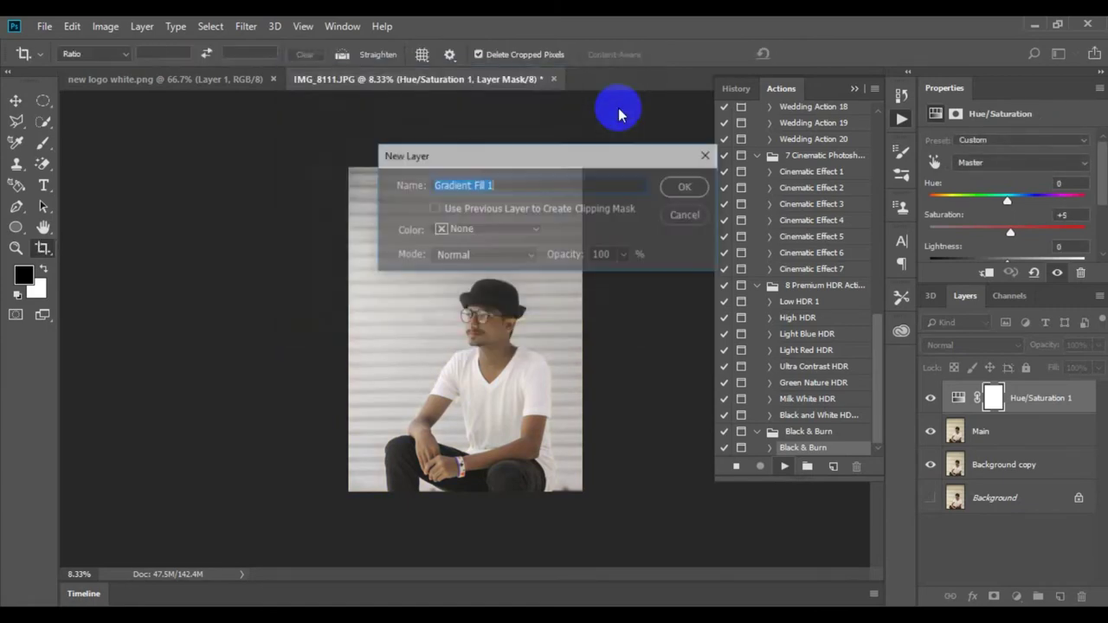
left_click(697, 195)
left_click(837, 157)
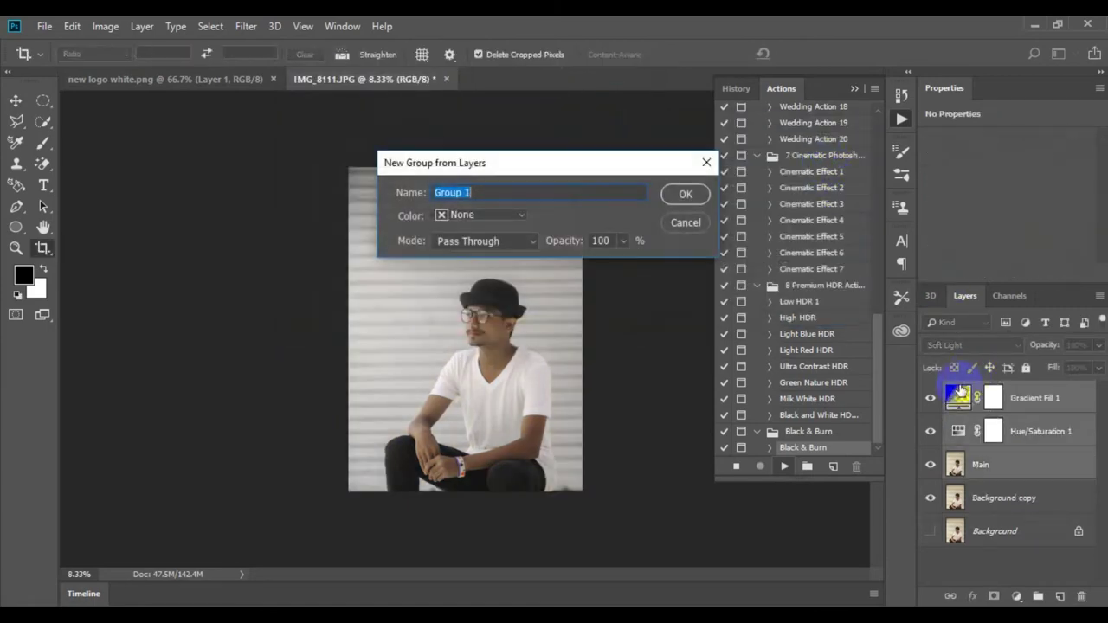
Group the action's layers into Effects, compare it on and off, and expand it
left_click(683, 194)
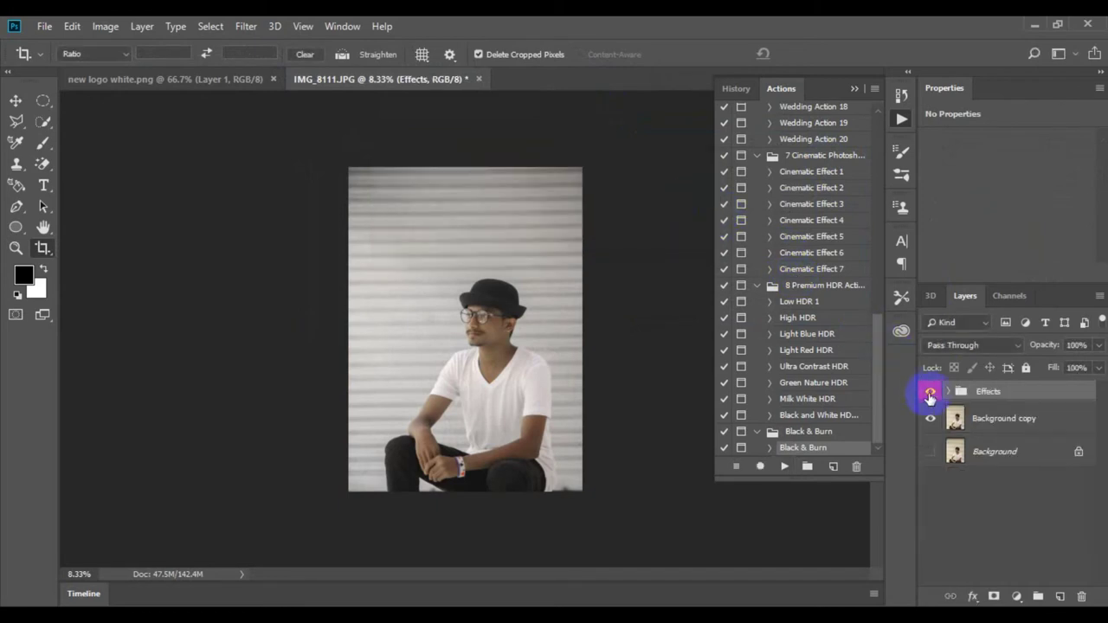
left_click(930, 395)
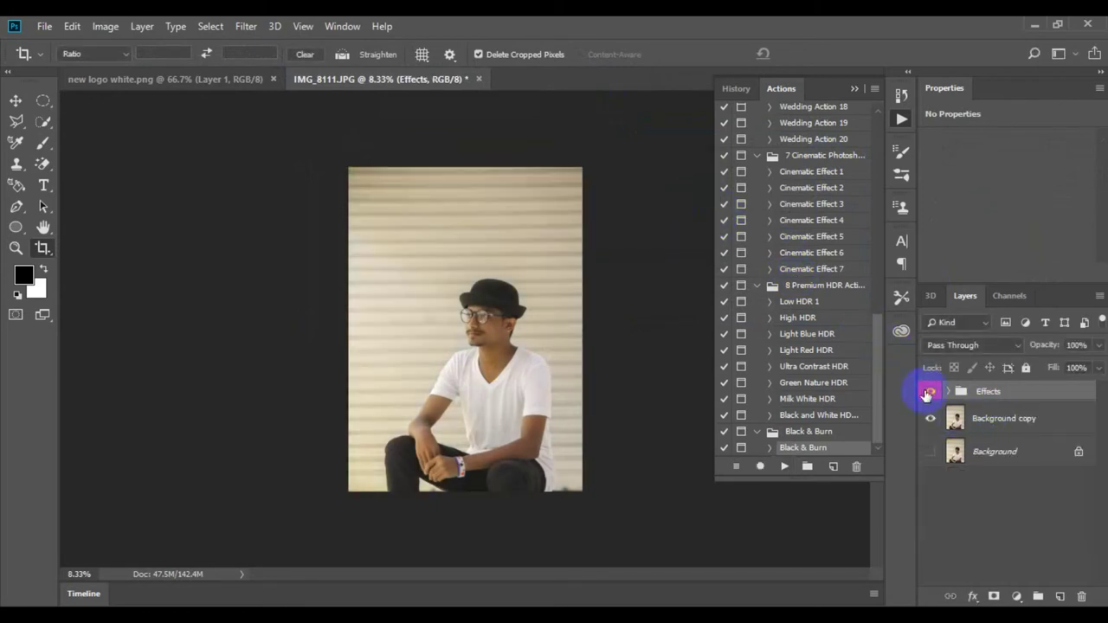
left_click(931, 392)
left_click(950, 391)
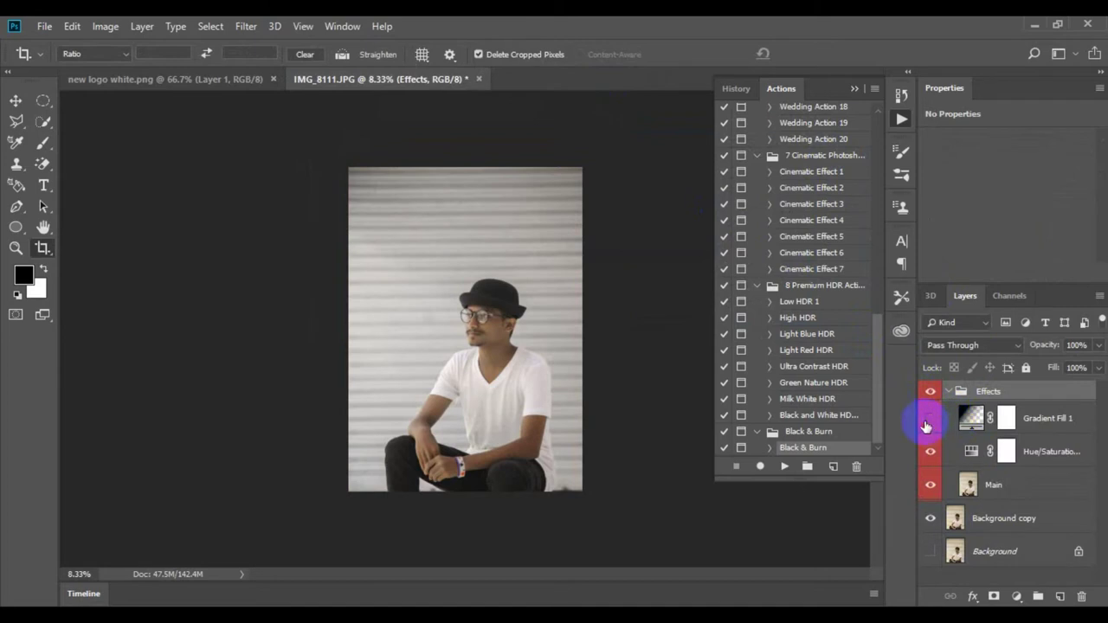
Hide Gradient Fill 1, compare Hue/Saturation 1 on and off, and select it
left_click(931, 418)
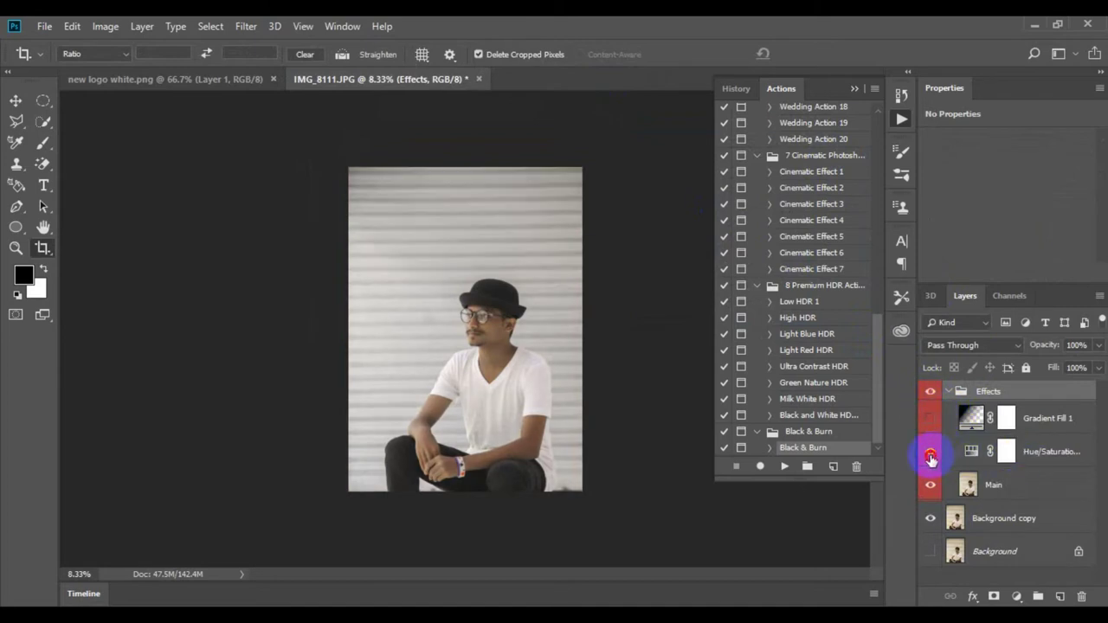
left_click(931, 456)
left_click(932, 466)
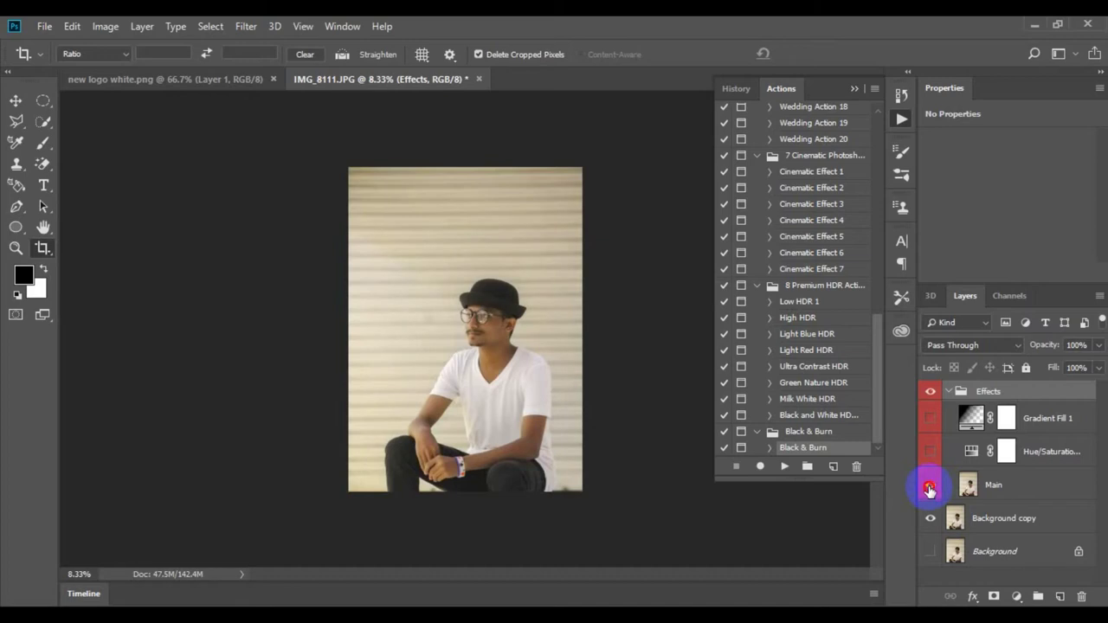
left_click(931, 451)
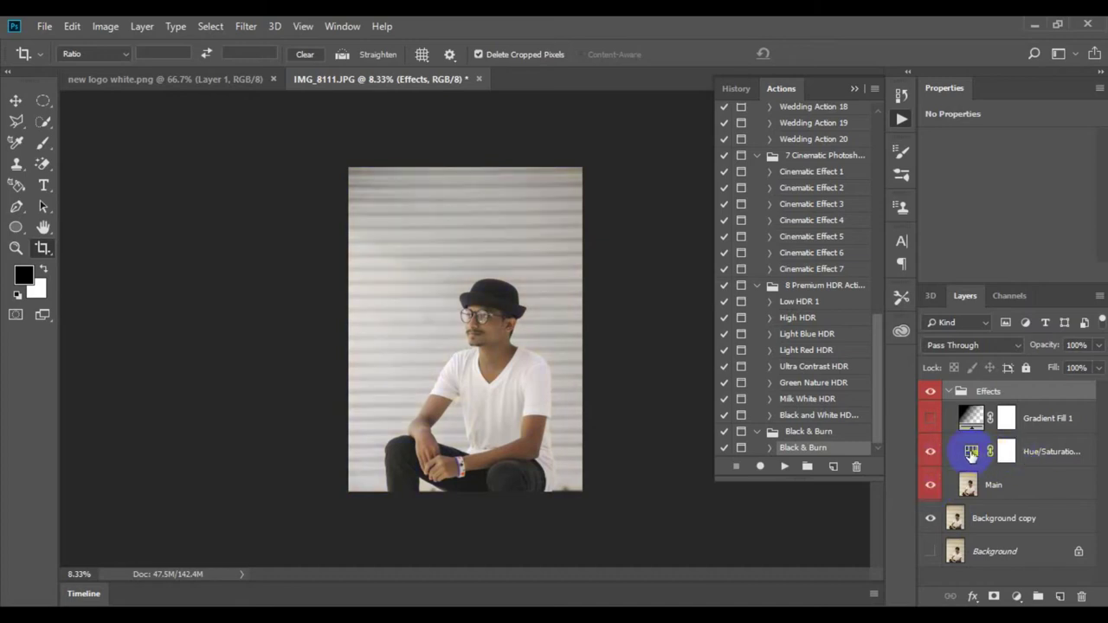
left_click(972, 452)
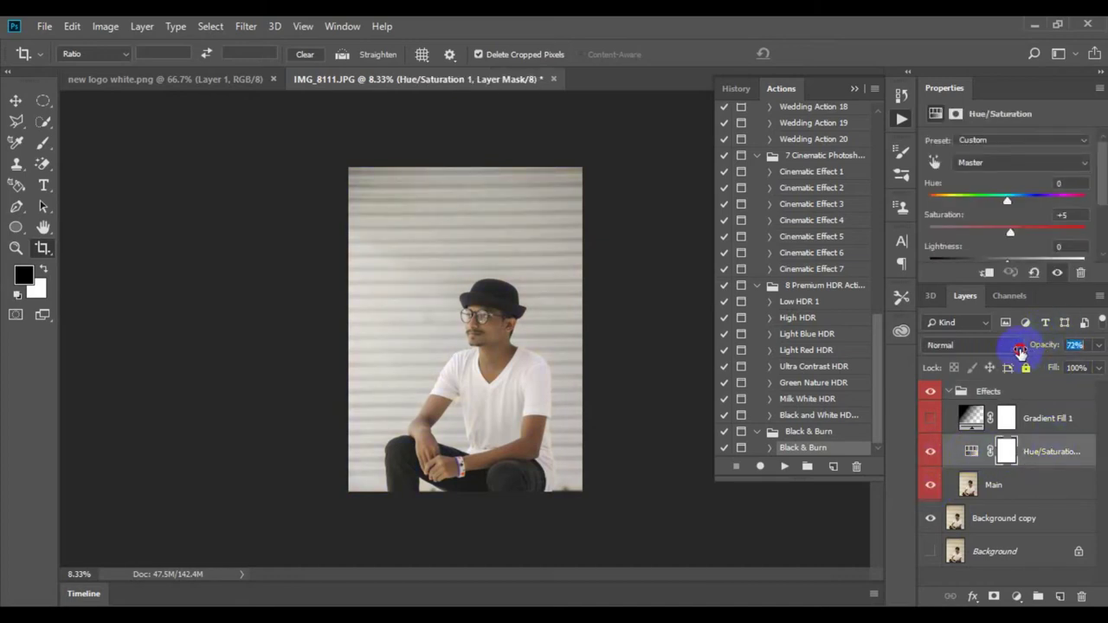
Lower Hue/Saturation 1 to 49% opacity and delete Gradient Fill 1, keeping the Effects group
left_click(1020, 351)
left_click(1044, 419)
left_click(1082, 600)
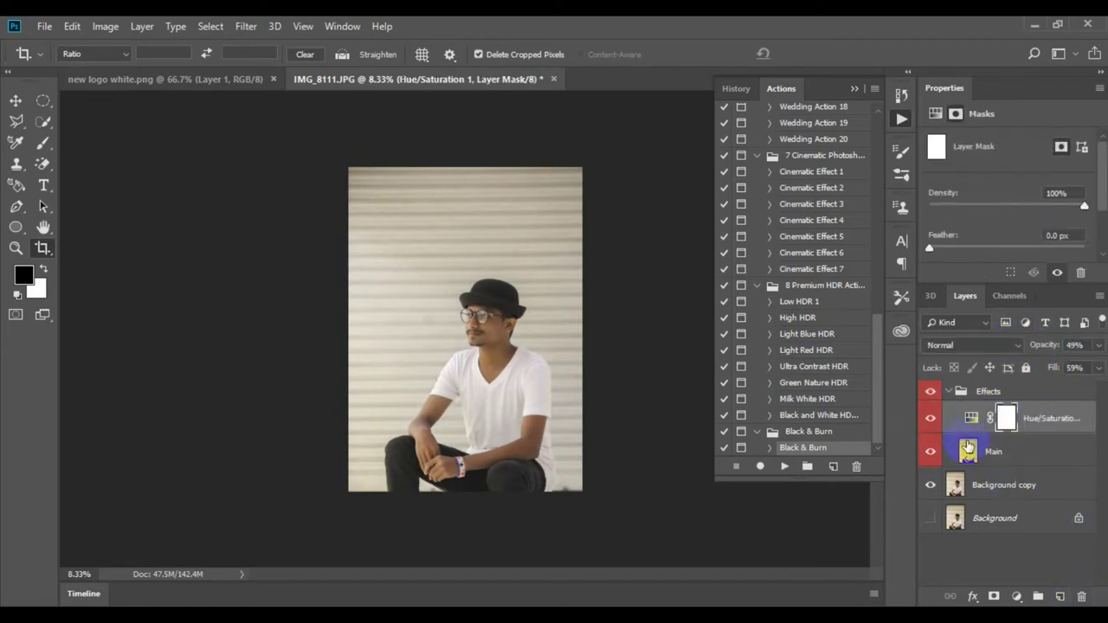
left_click(982, 393)
left_click(1082, 599)
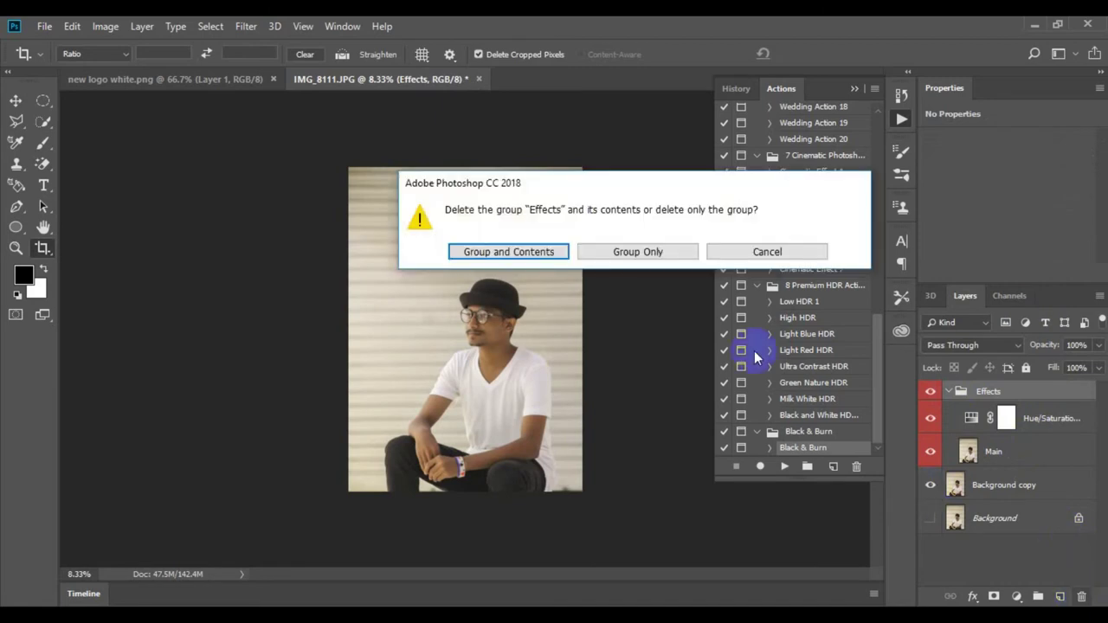
left_click(766, 252)
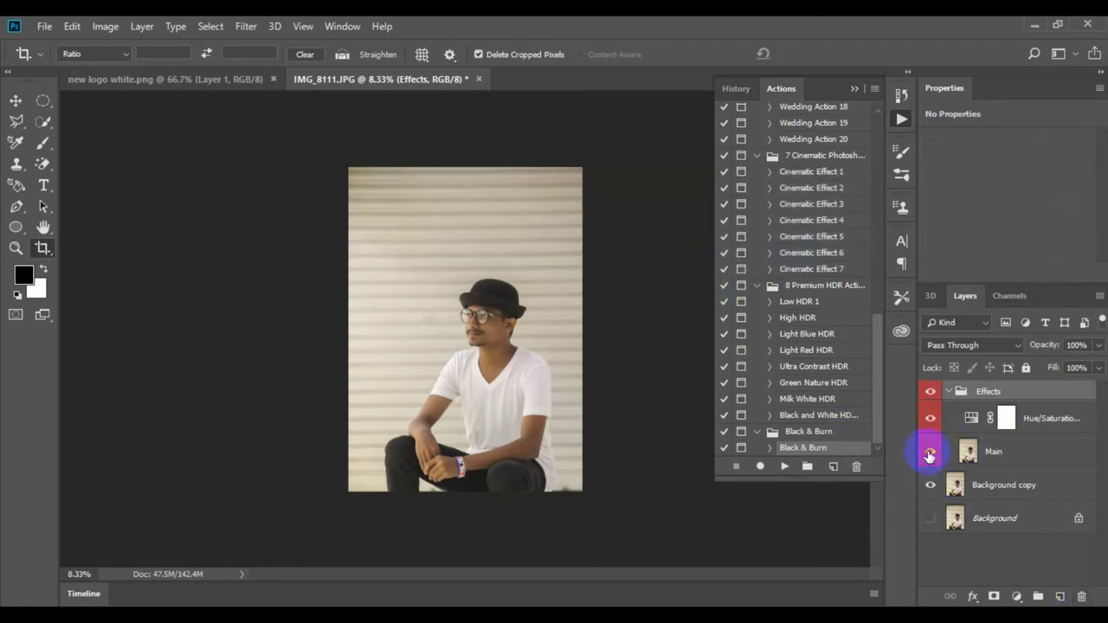
Compare the Effects group on and off, leave it visible, and collapse it
left_click(929, 391)
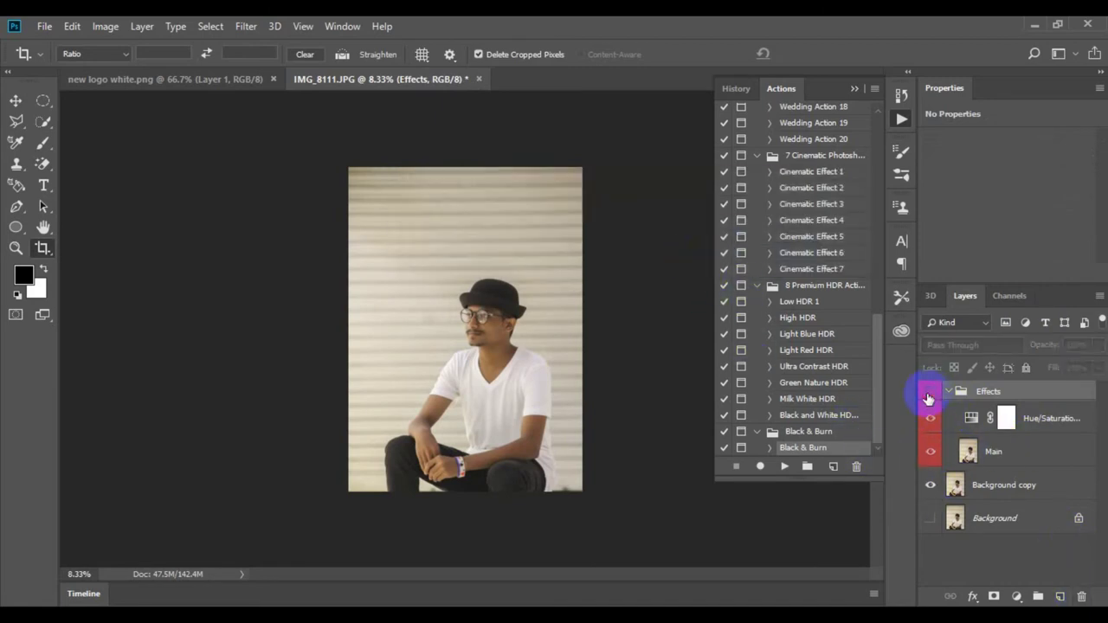
left_click(933, 393)
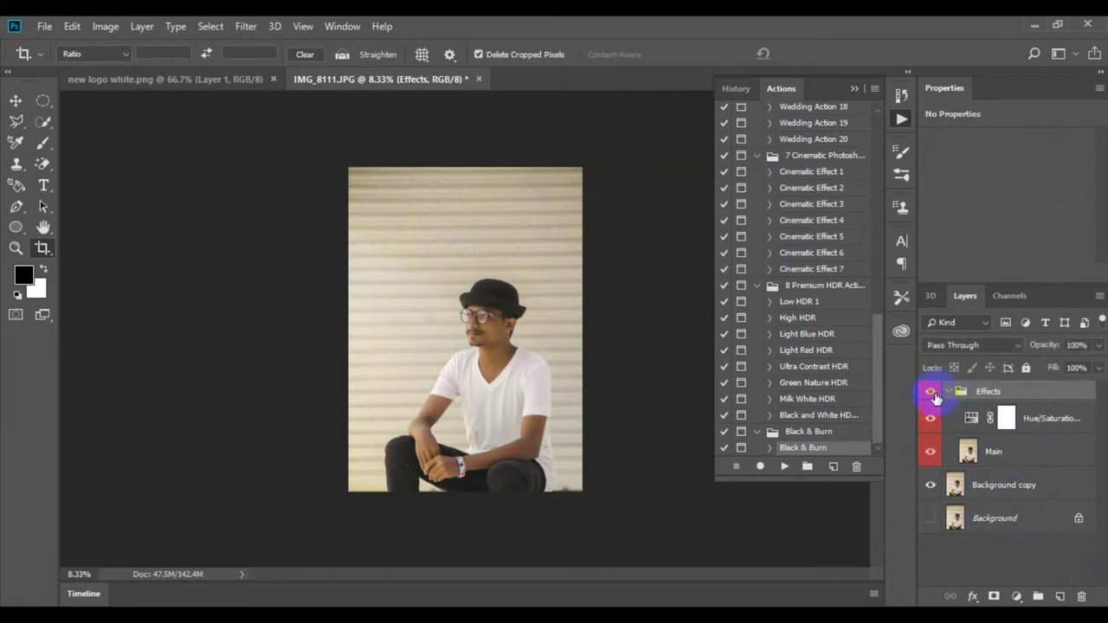
left_click(931, 394)
left_click(950, 394)
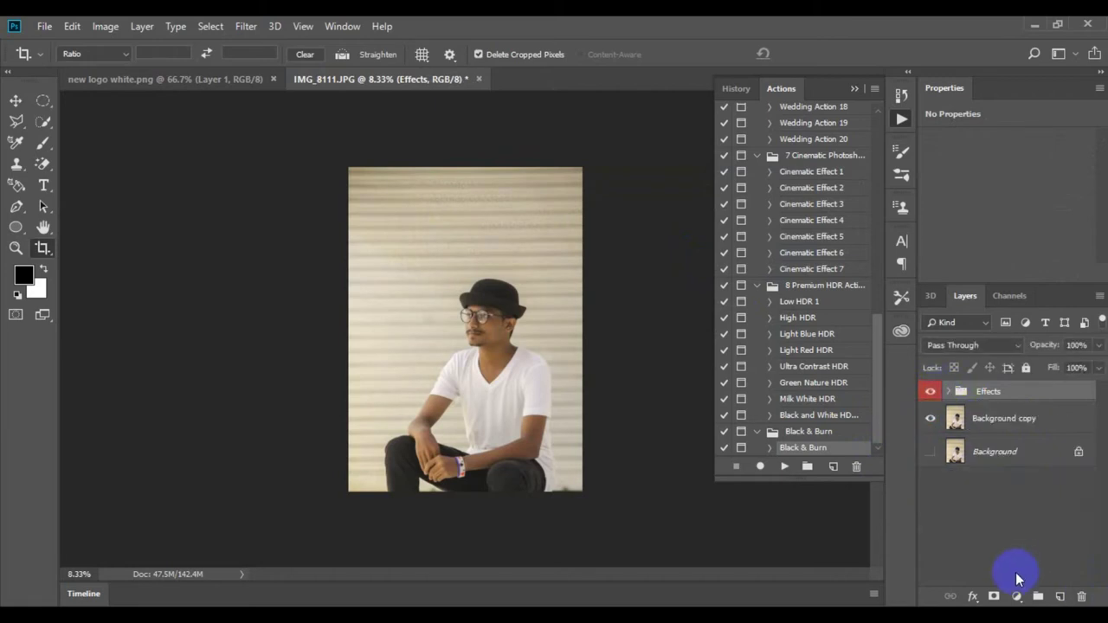
Add a Gradient Map adjustment layer using the Violet, Orange preset
left_click(1015, 597)
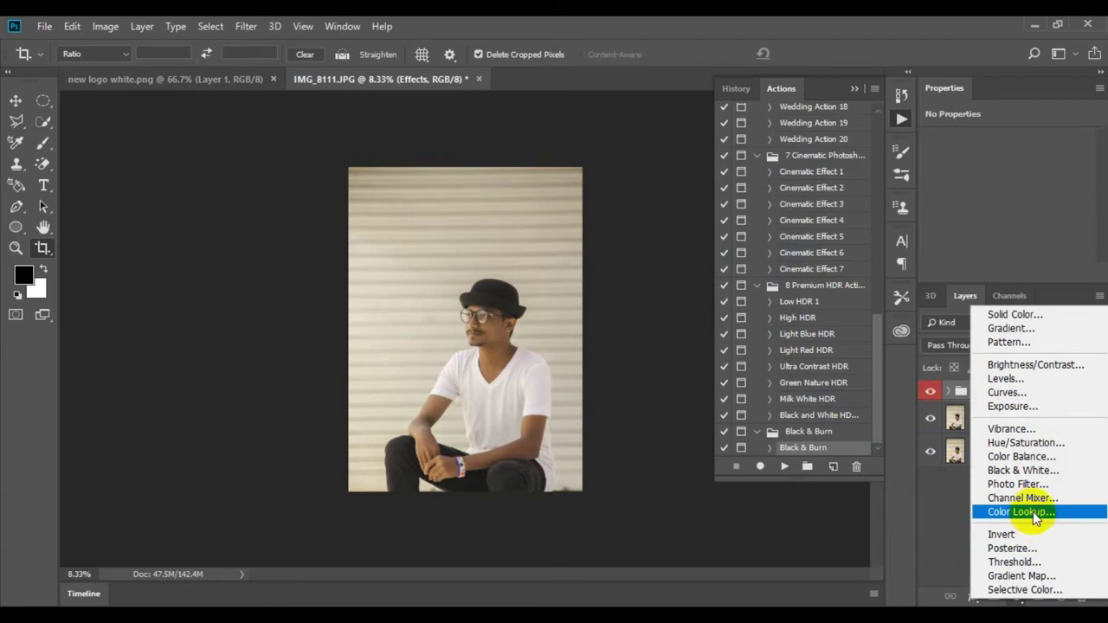
left_click(1035, 576)
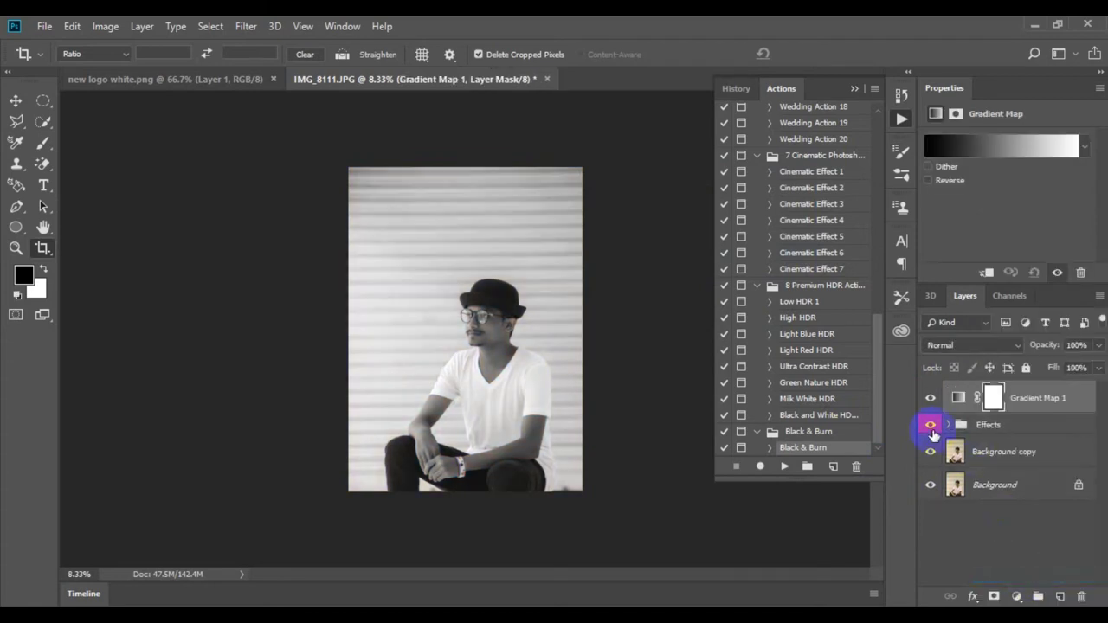
left_click(997, 146)
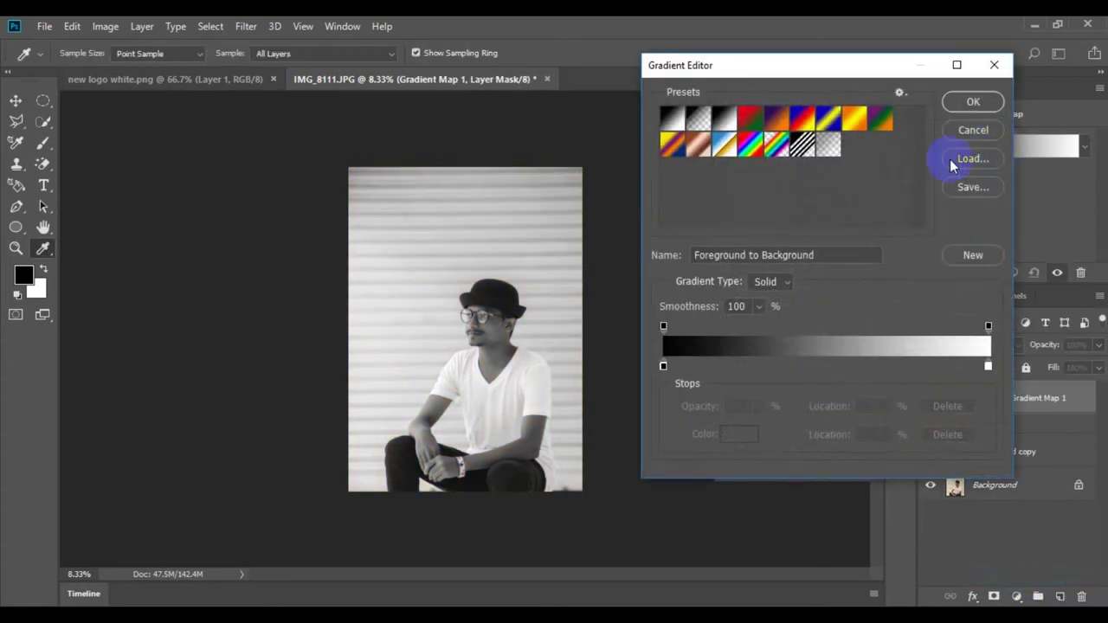
left_click(777, 117)
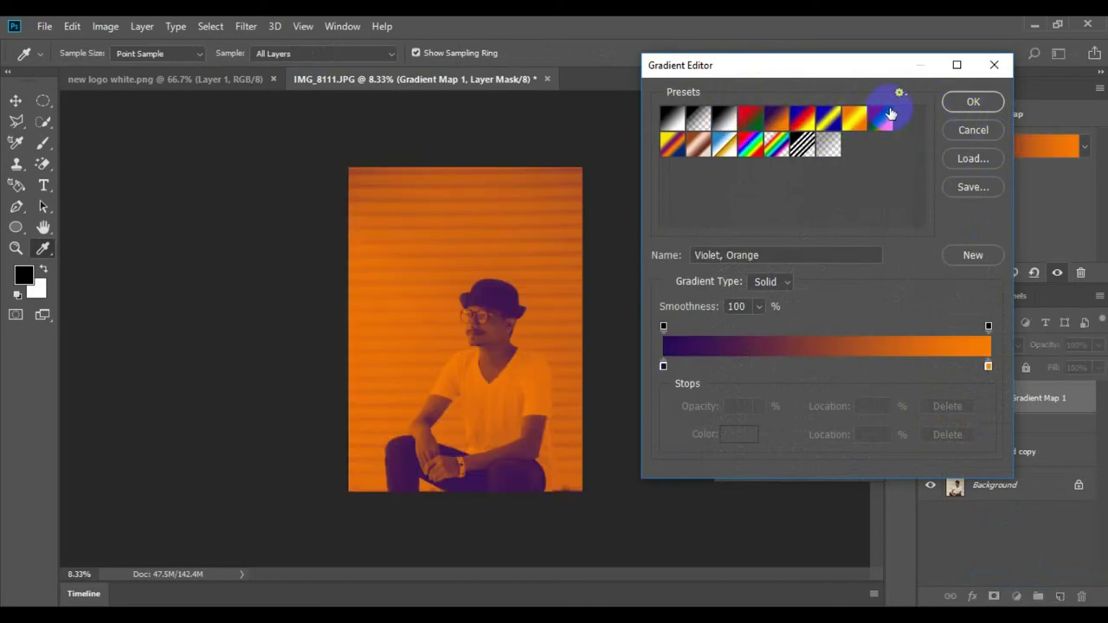
left_click(962, 105)
Set Gradient Map 1 to Soft Light blending at 46% opacity
left_click(966, 346)
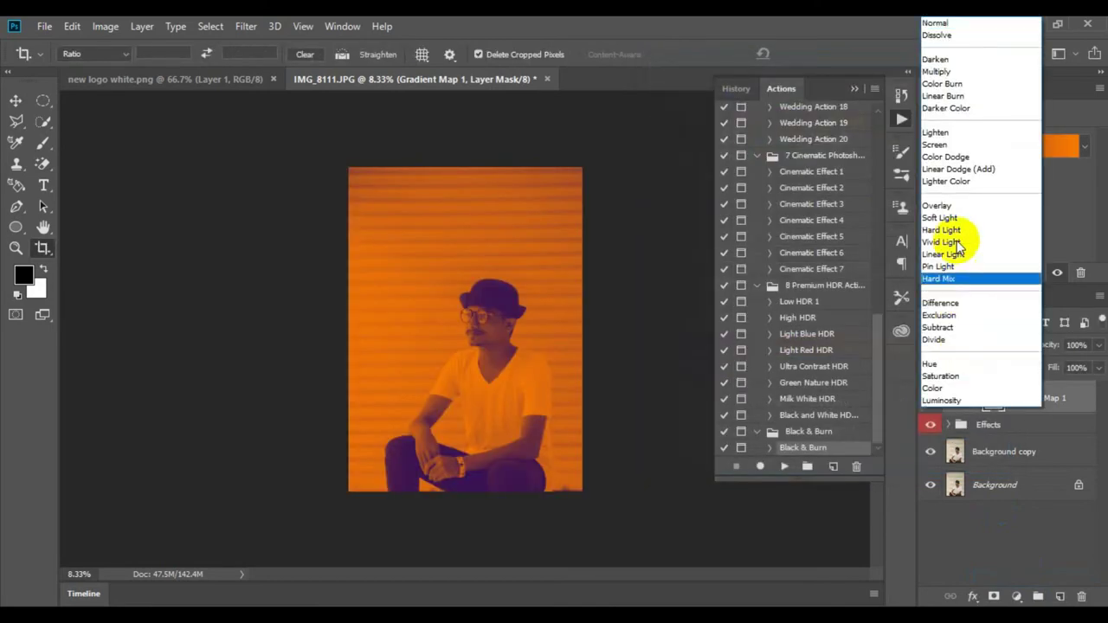
left_click(952, 204)
left_click(968, 346)
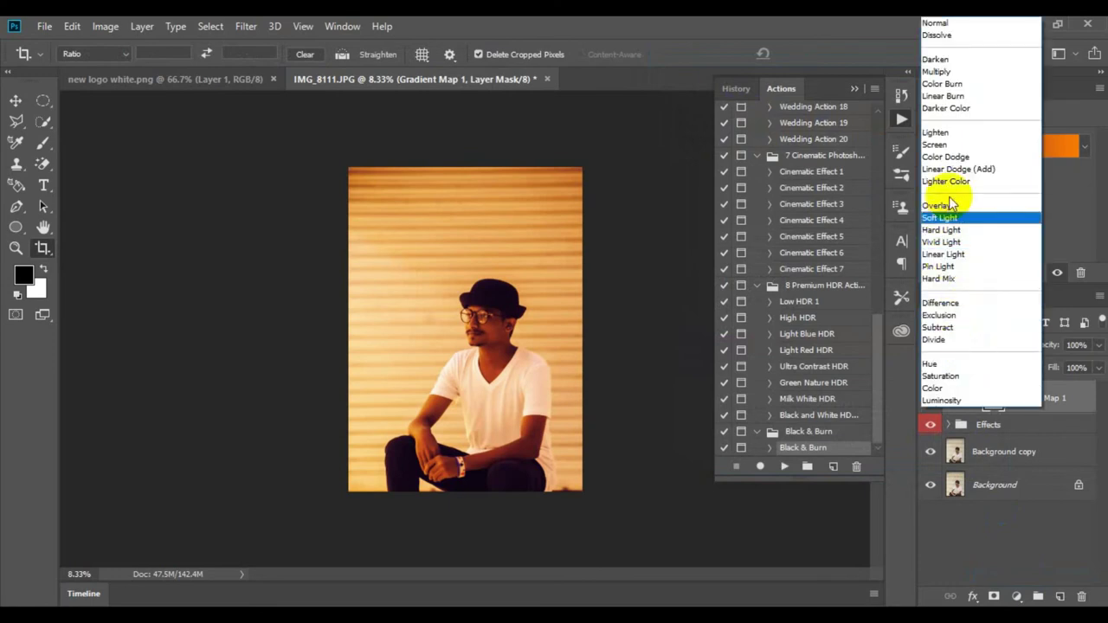
left_click(949, 144)
left_click(979, 345)
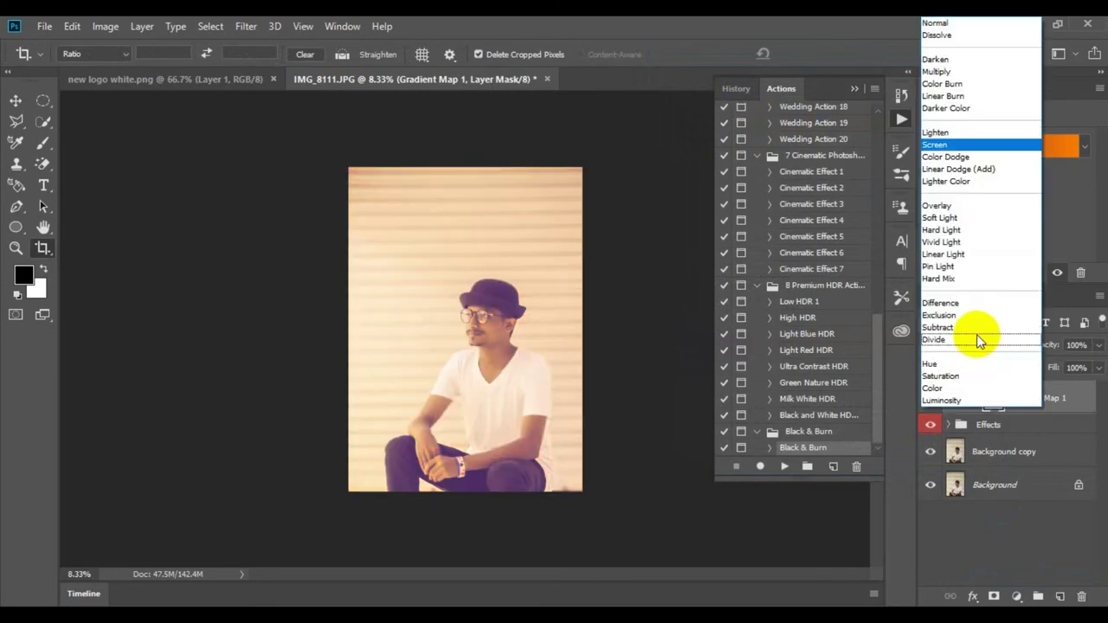
left_click(963, 218)
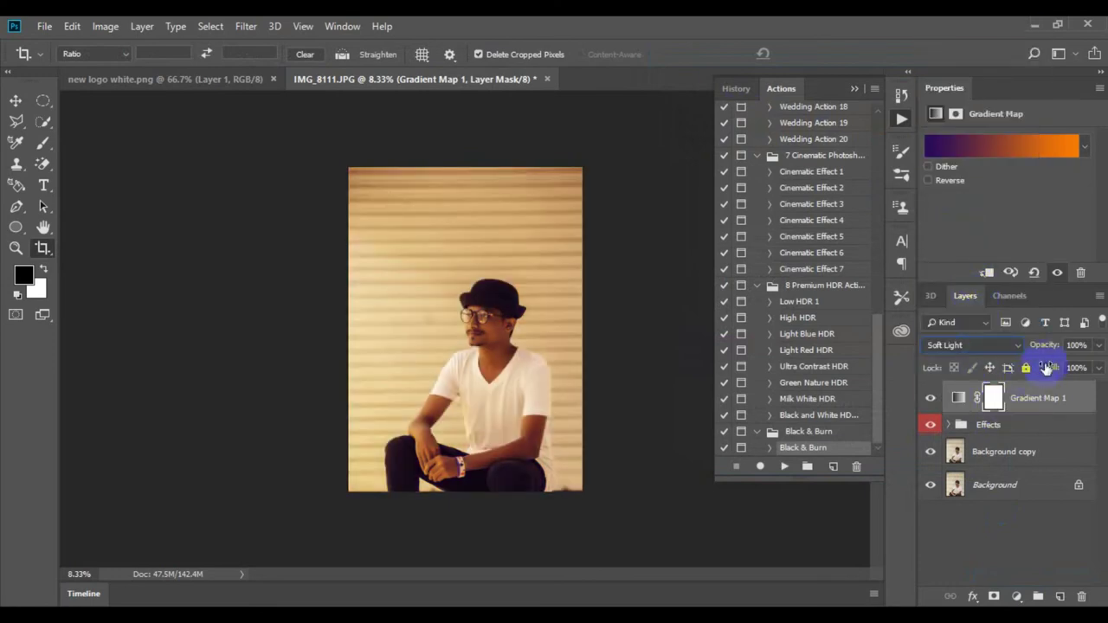
left_click_drag(1048, 348, 1007, 343)
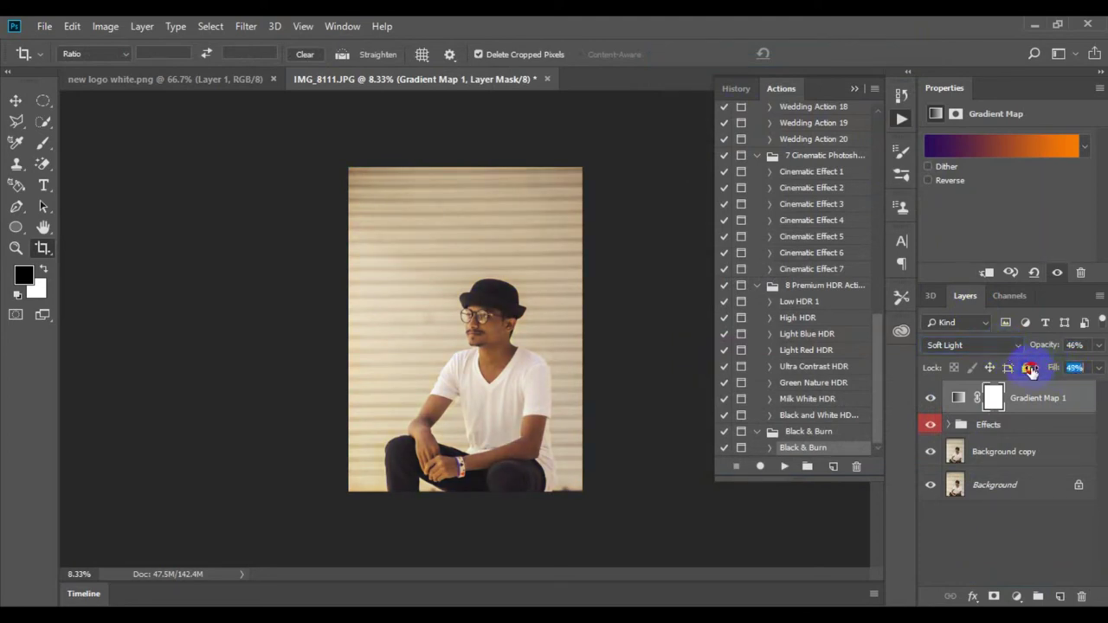
left_click(1056, 561)
Add a Color Lookup layer using the Fuji ETERNA 250D Kodak 2395 LUT
left_click(1017, 596)
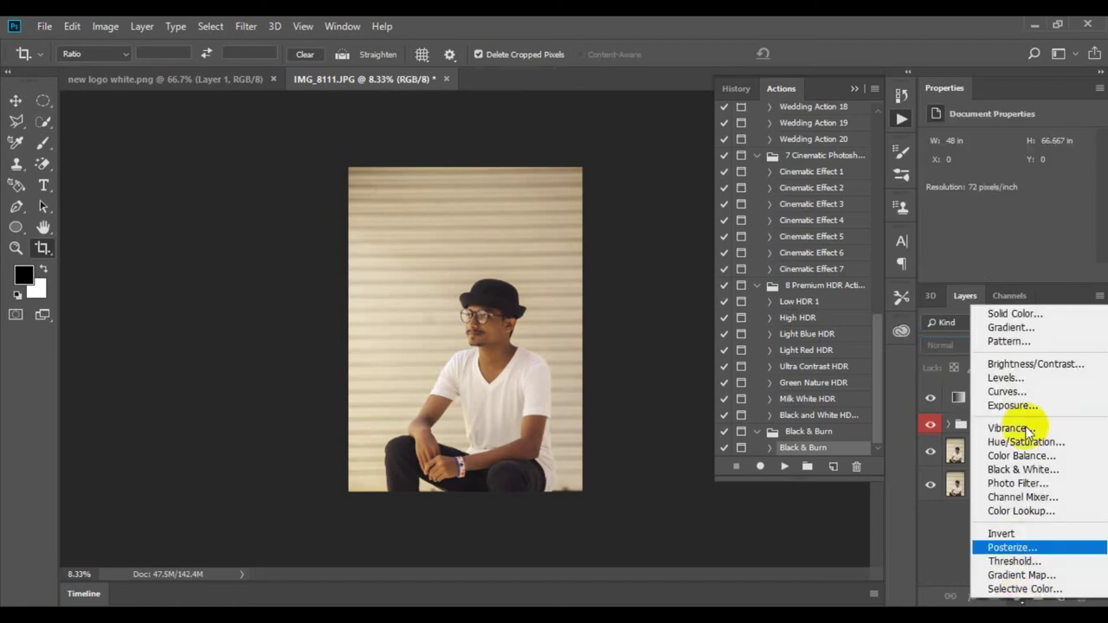
left_click(1024, 510)
left_click(1018, 146)
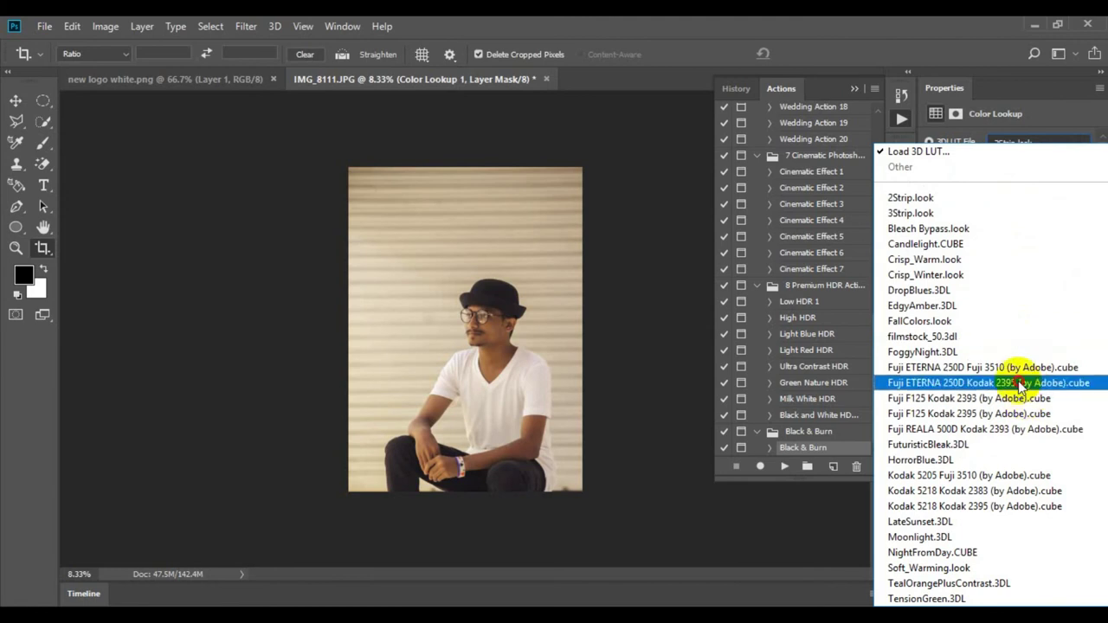
left_click(1021, 382)
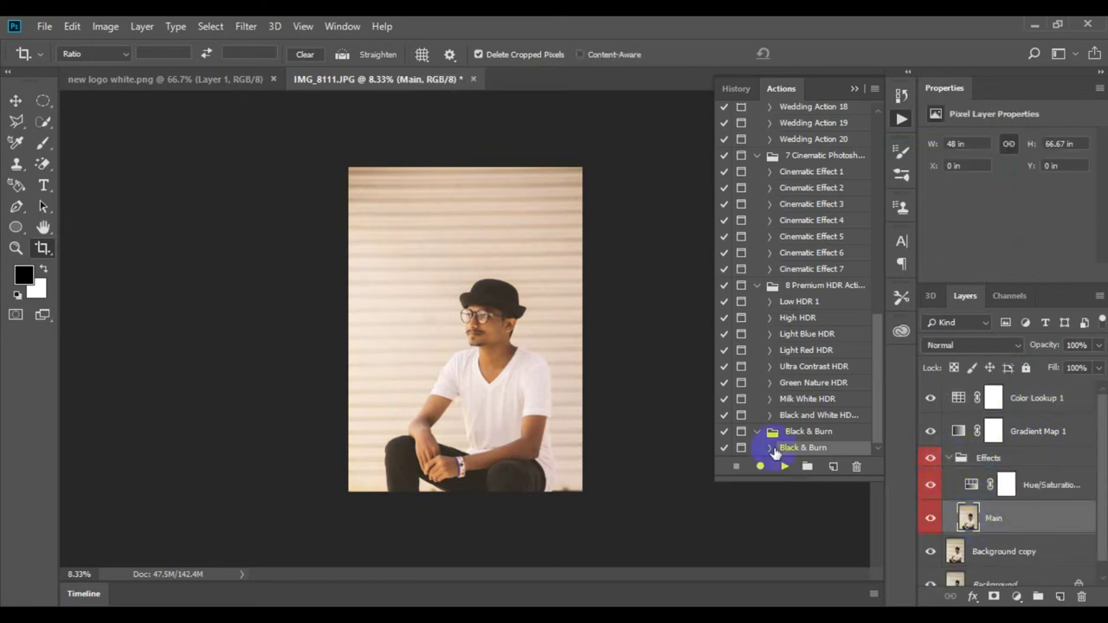
Apply a Camera Raw post-crop vignette to the Main layer: Amount -30, Midpoint 39
left_click(246, 26)
mouse_move(276, 390)
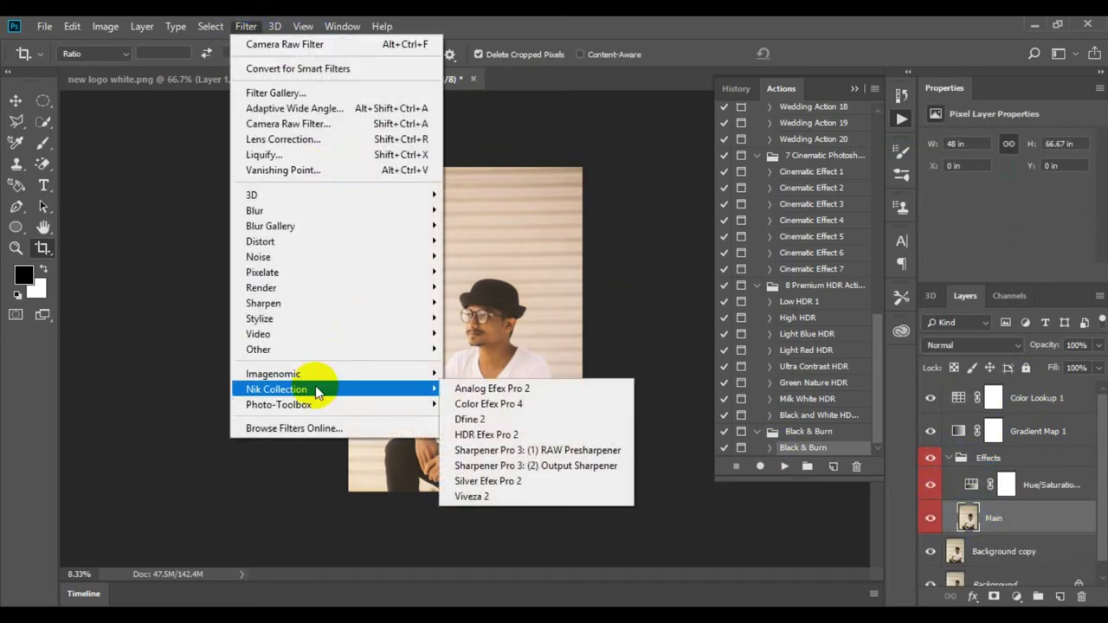
left_click(358, 381)
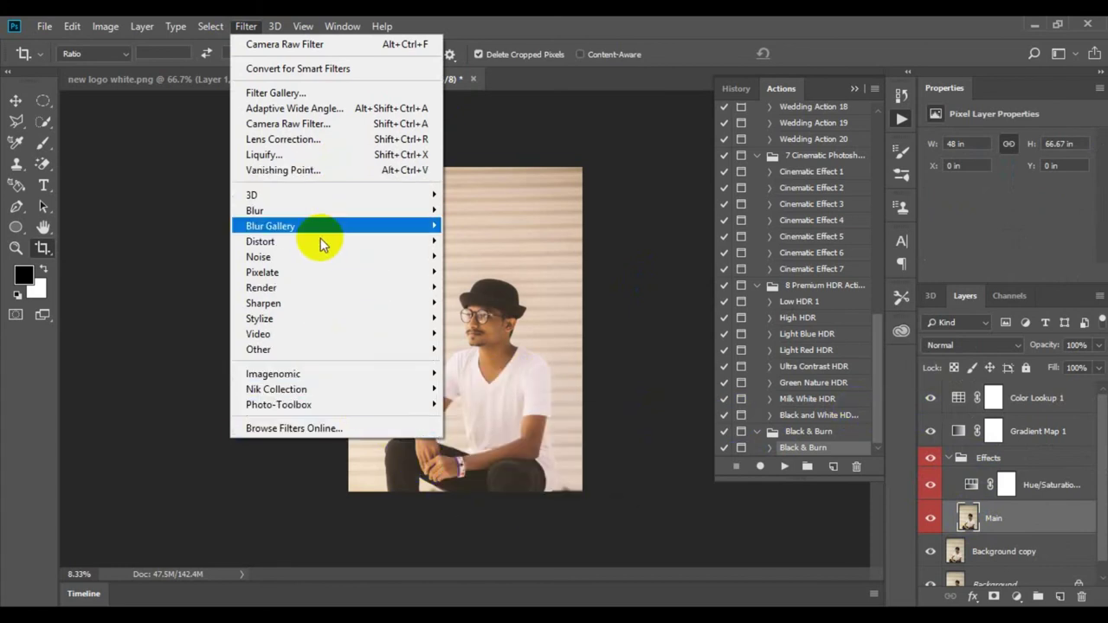
left_click(326, 124)
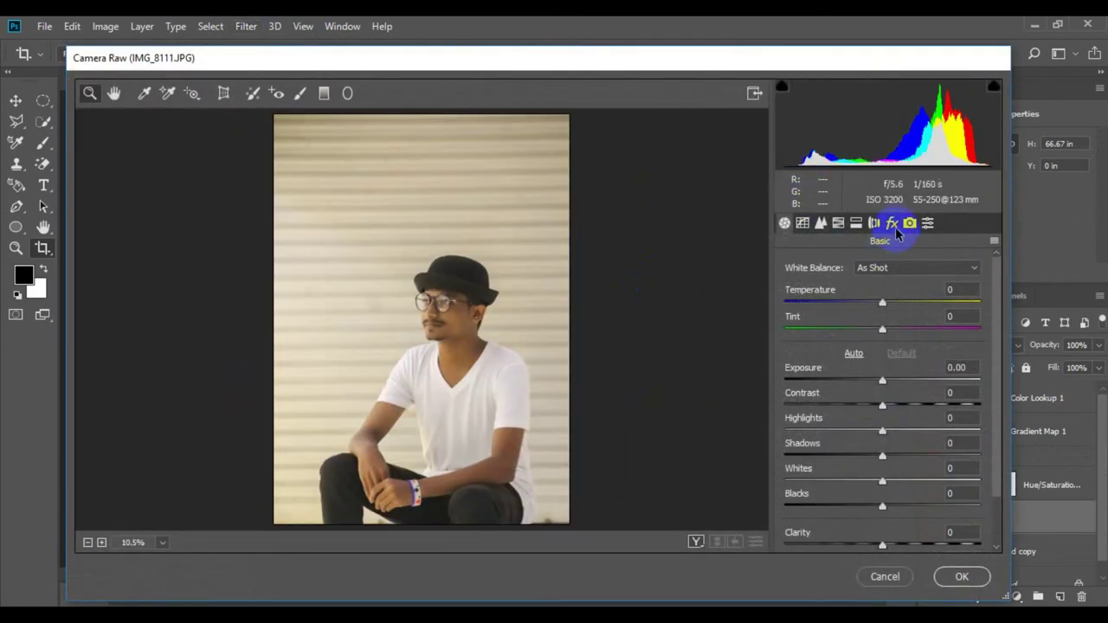
left_click(892, 223)
mouse_move(883, 492)
left_mouse_down()
mouse_move(864, 492)
mouse_move(860, 519)
left_mouse_up()
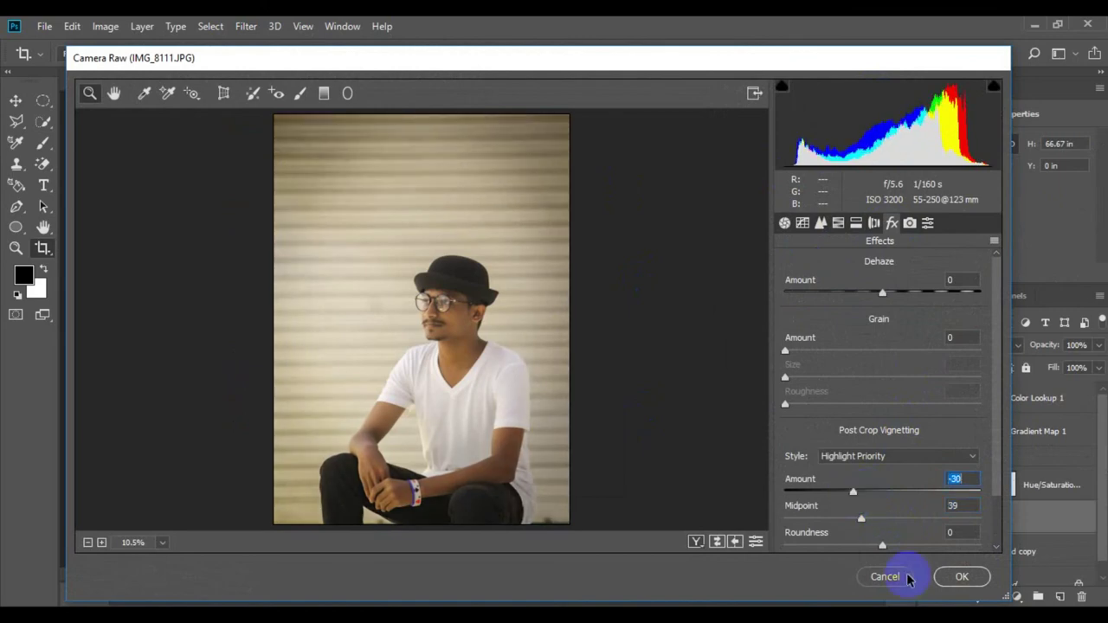
left_click(962, 576)
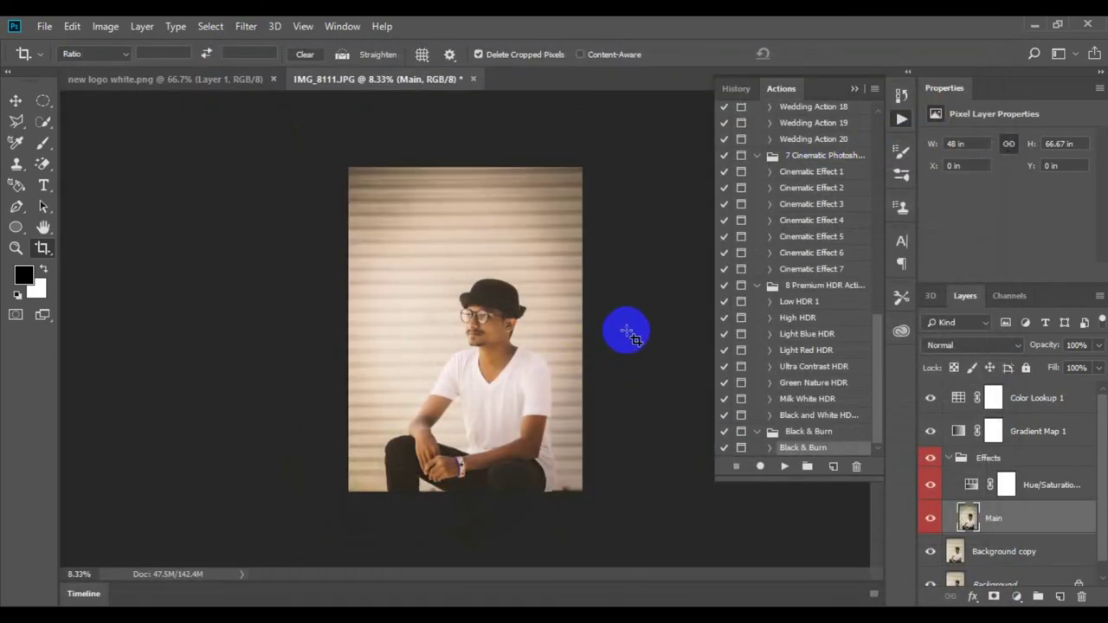
Undo the accidental flatten and set Color Lookup 1 to 84% opacity and 88% fill
left_click(1058, 405)
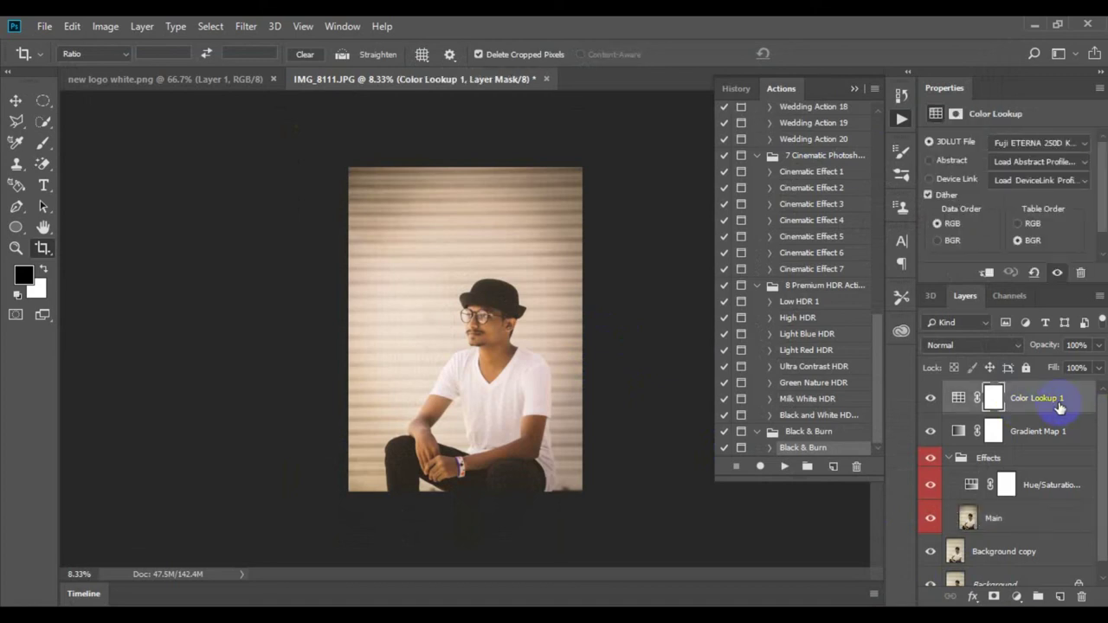
right_click(1042, 398)
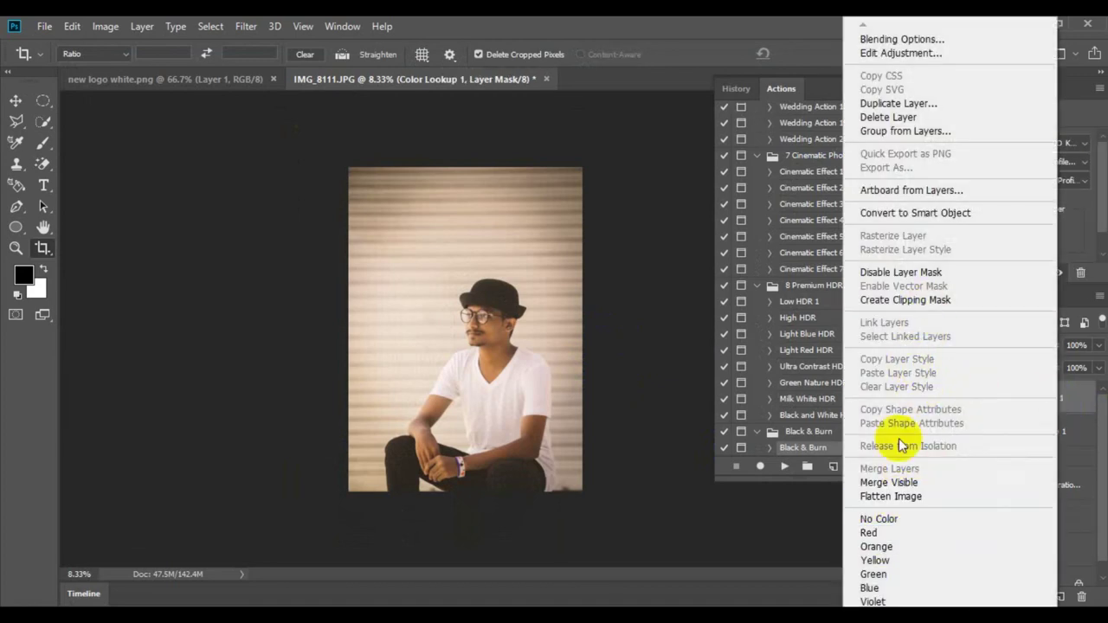
left_click(959, 460)
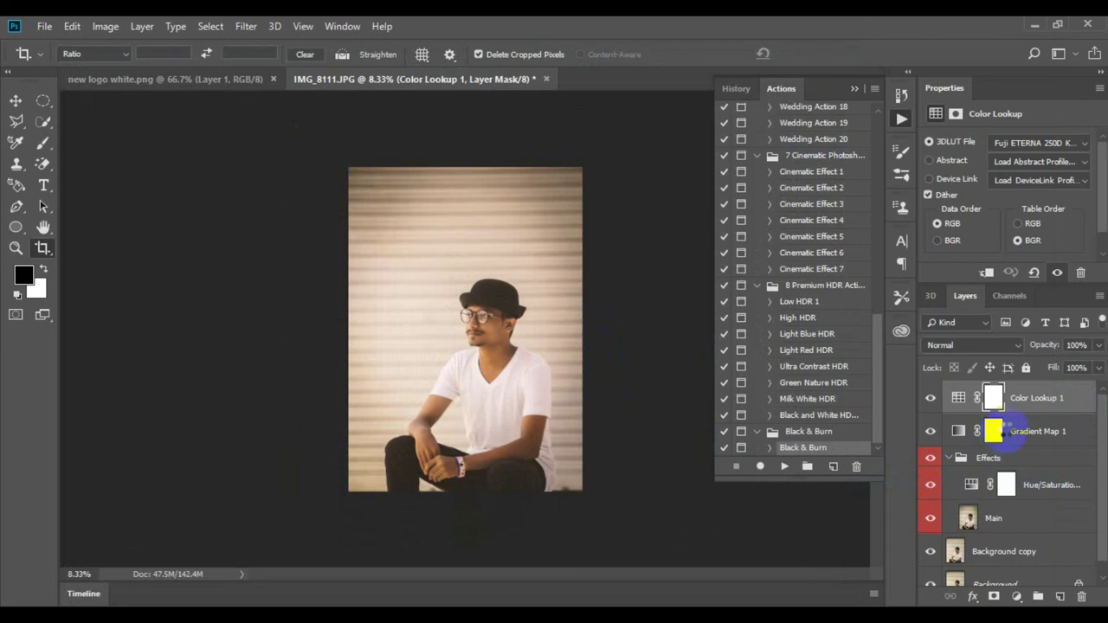
key("ctrl+z")
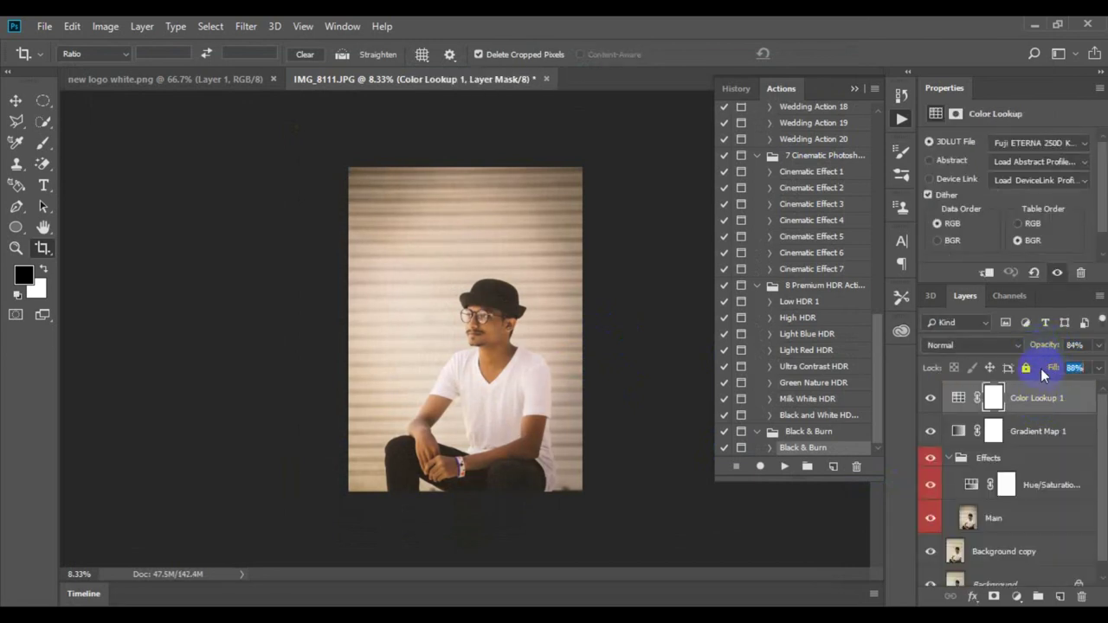
right_click(1041, 398)
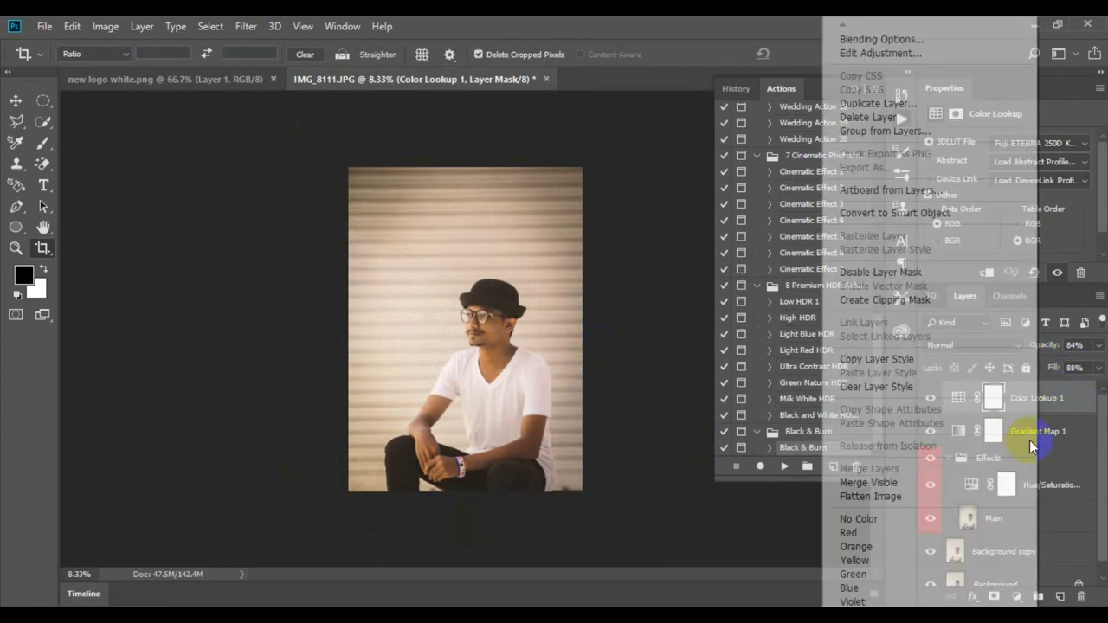
left_click(883, 486)
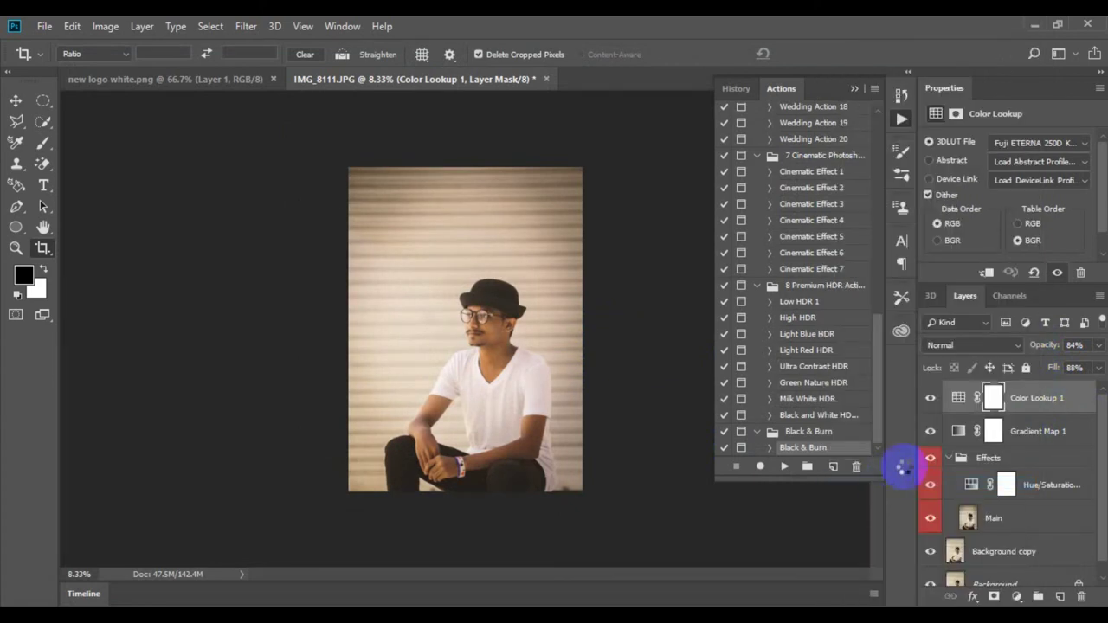